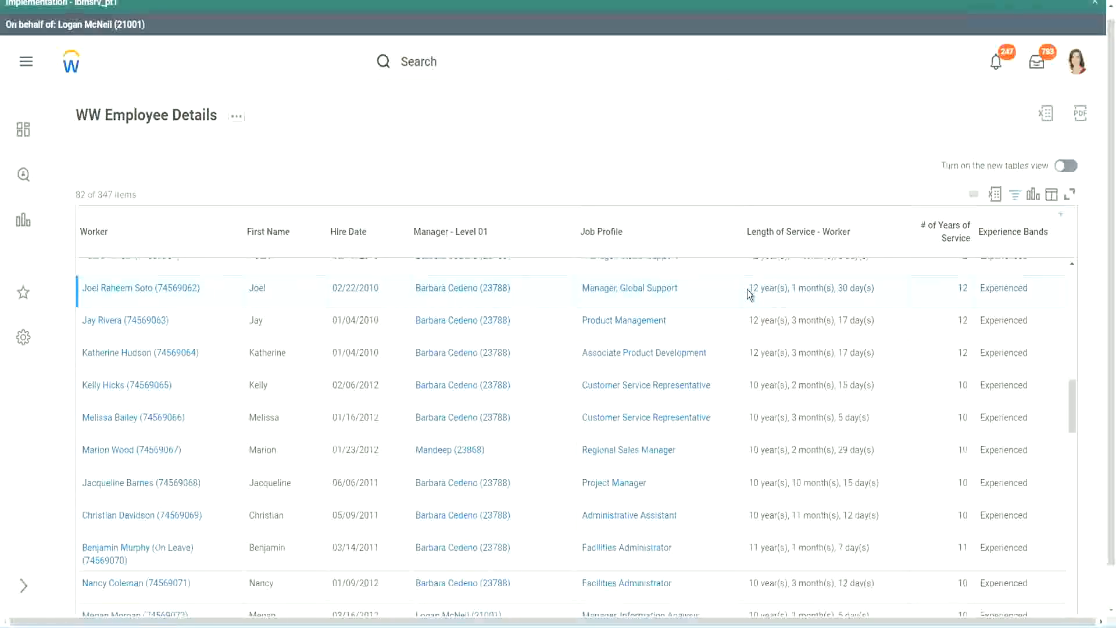
- Compare the Length of Service values with the # of Years of Service and Experience Bands columns across several worker rows
{"action": "left_click_drag", "start_coordinate": [748, 290], "coordinate": [855, 288]}
{"action": "left_click", "coordinate": [934, 298]}
{"action": "double_click", "coordinate": [934, 299]}
{"action": "left_click", "coordinate": [767, 515]}
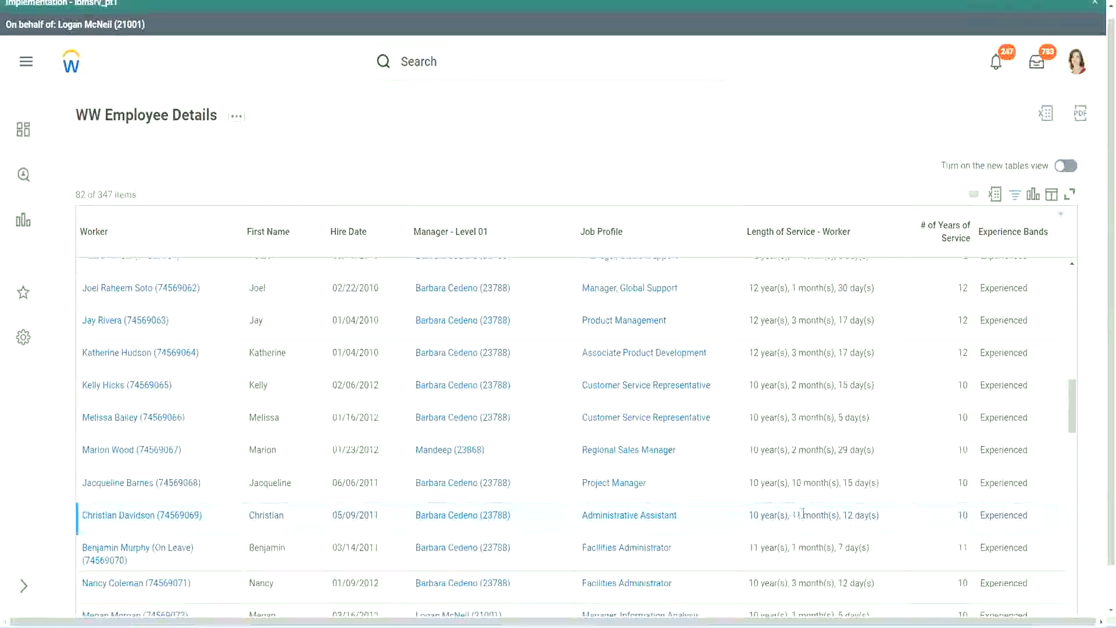
{"action": "left_click_drag", "start_coordinate": [793, 514], "coordinate": [854, 515]}
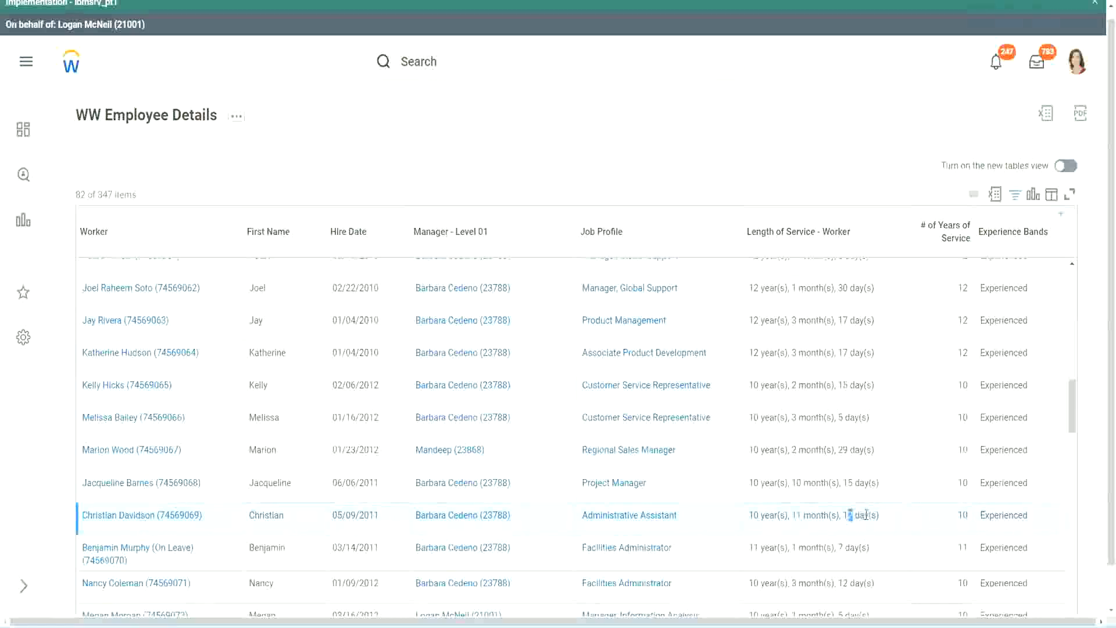
{"action": "left_click", "coordinate": [866, 514]}
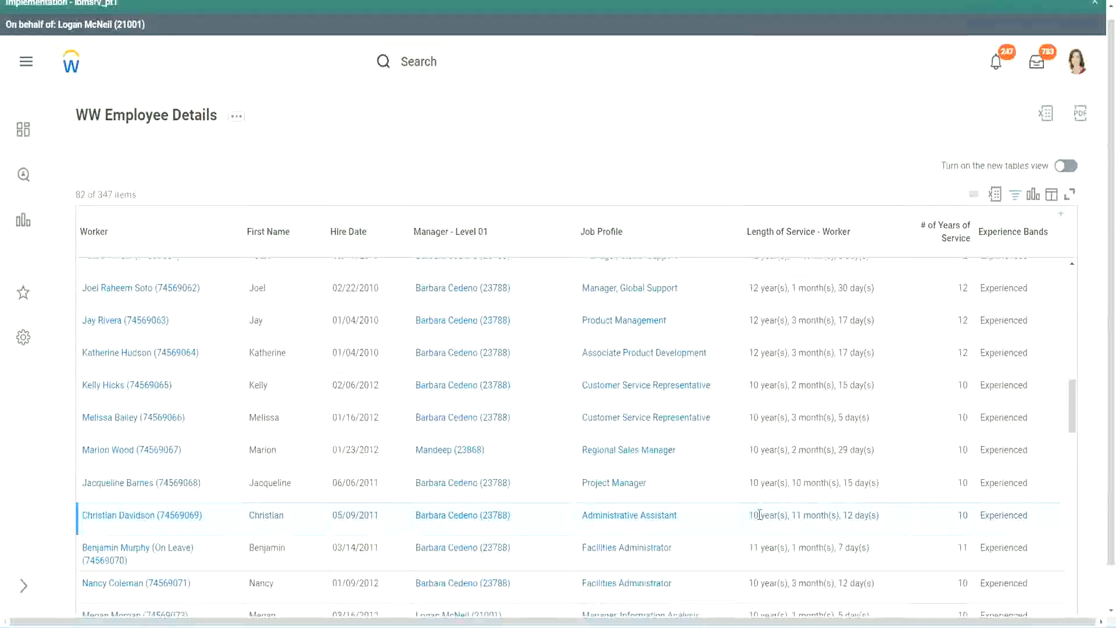
{"action": "double_click", "coordinate": [963, 515]}
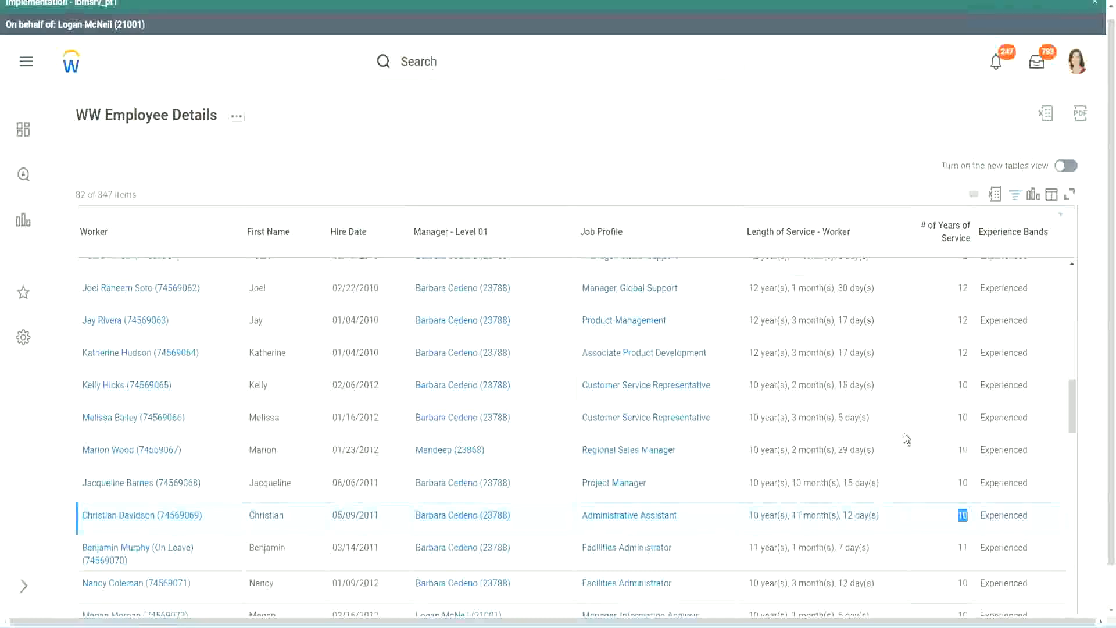
{"action": "left_click", "coordinate": [962, 366]}
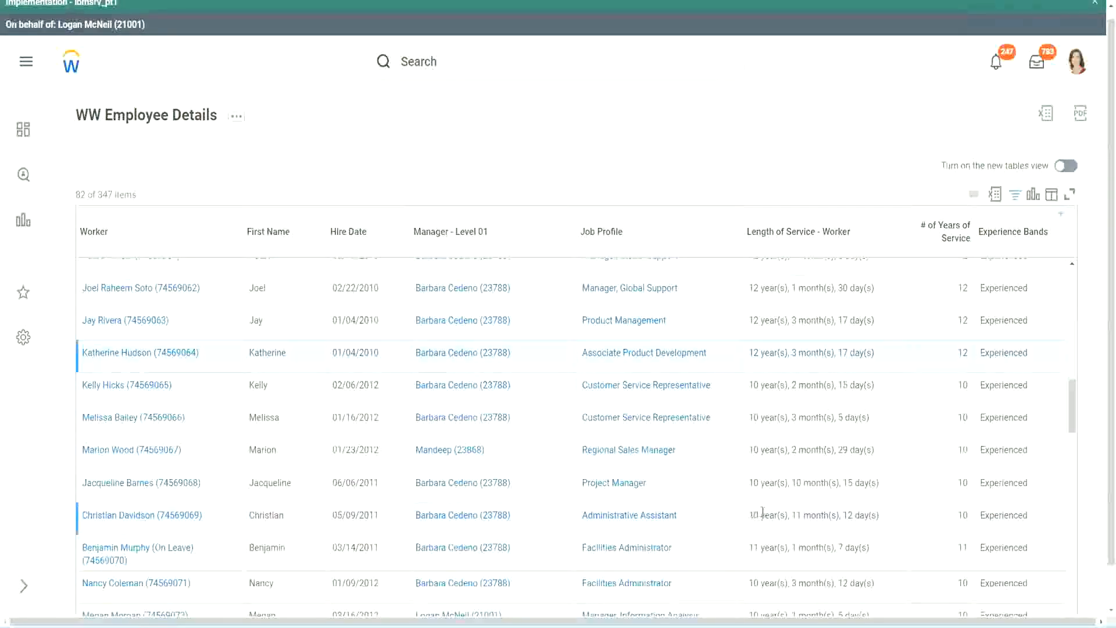
{"action": "left_click_drag", "start_coordinate": [749, 514], "coordinate": [762, 512]}
{"action": "left_click", "coordinate": [843, 512]}
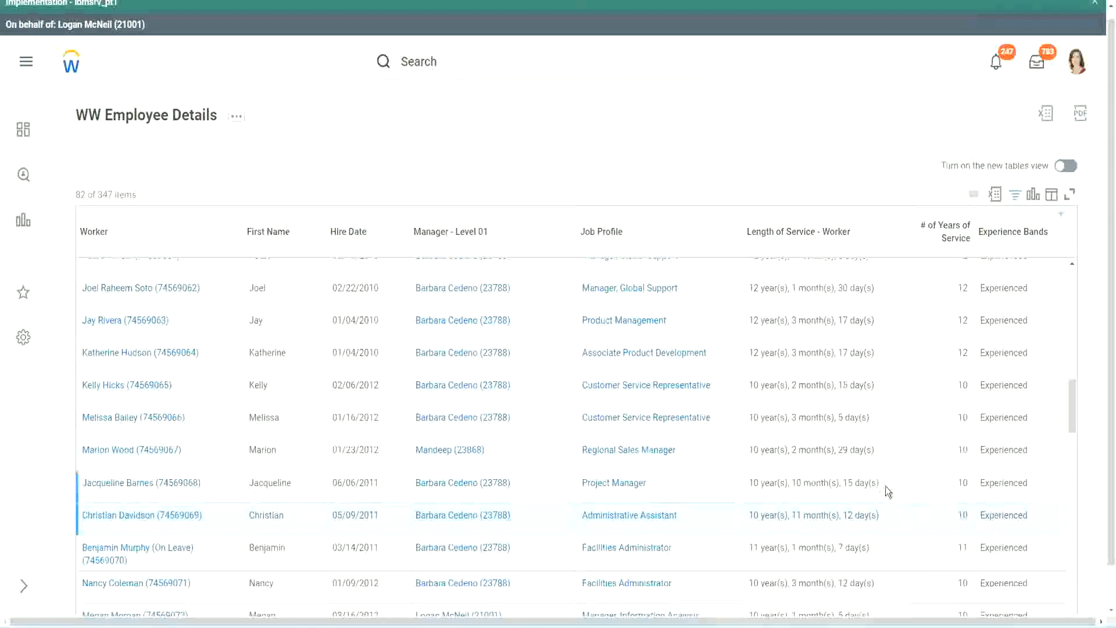
{"action": "double_click", "coordinate": [966, 287]}
{"action": "left_click_drag", "start_coordinate": [749, 289], "coordinate": [890, 289]}
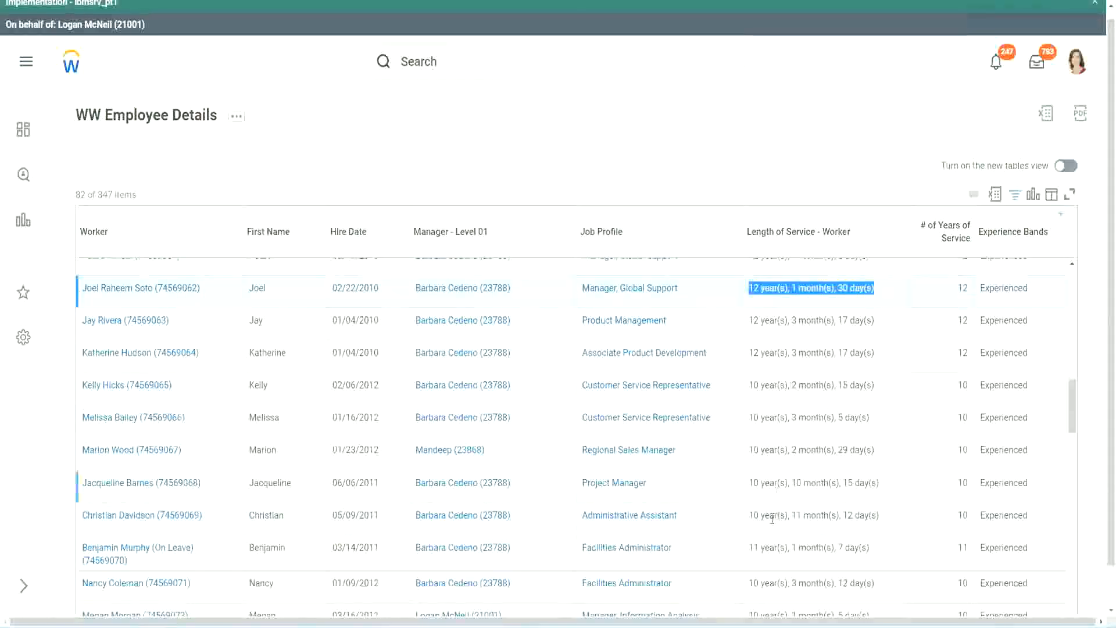
{"action": "left_click", "coordinate": [866, 514]}
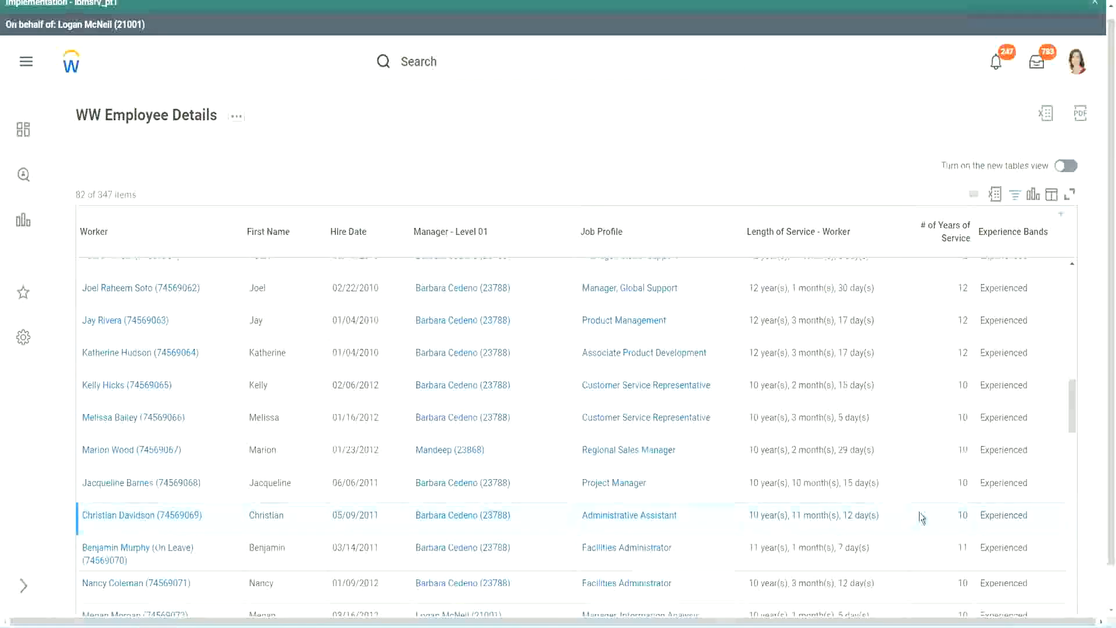
{"action": "double_click", "coordinate": [960, 514]}
{"action": "left_click", "coordinate": [922, 518]}
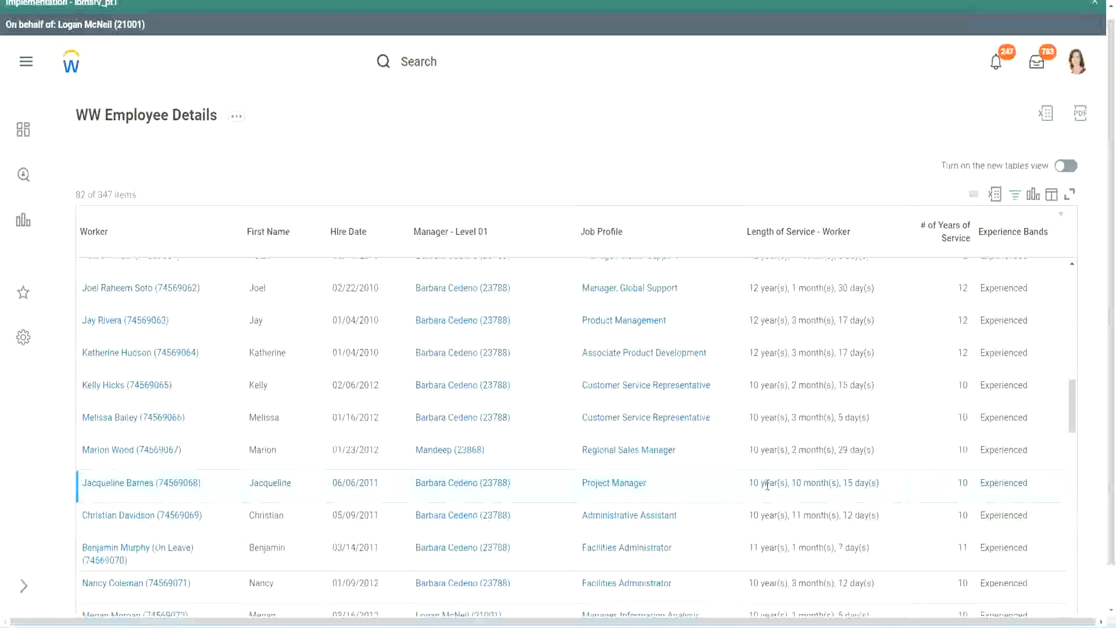
{"action": "double_click", "coordinate": [798, 483]}
{"action": "left_click", "coordinate": [833, 483]}
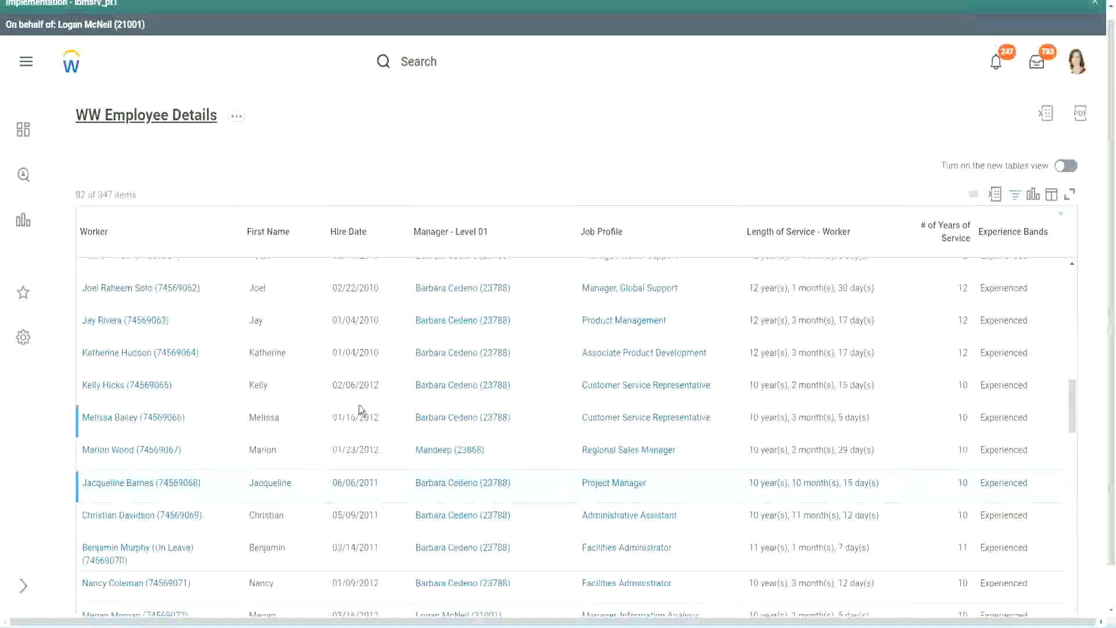
- Open the Experience Bands calculated field from the report definition in a new tab and examine its conditions and return values
{"action": "scroll", "coordinate": [362, 404], "scroll_direction": "down", "scroll_amount": 5}
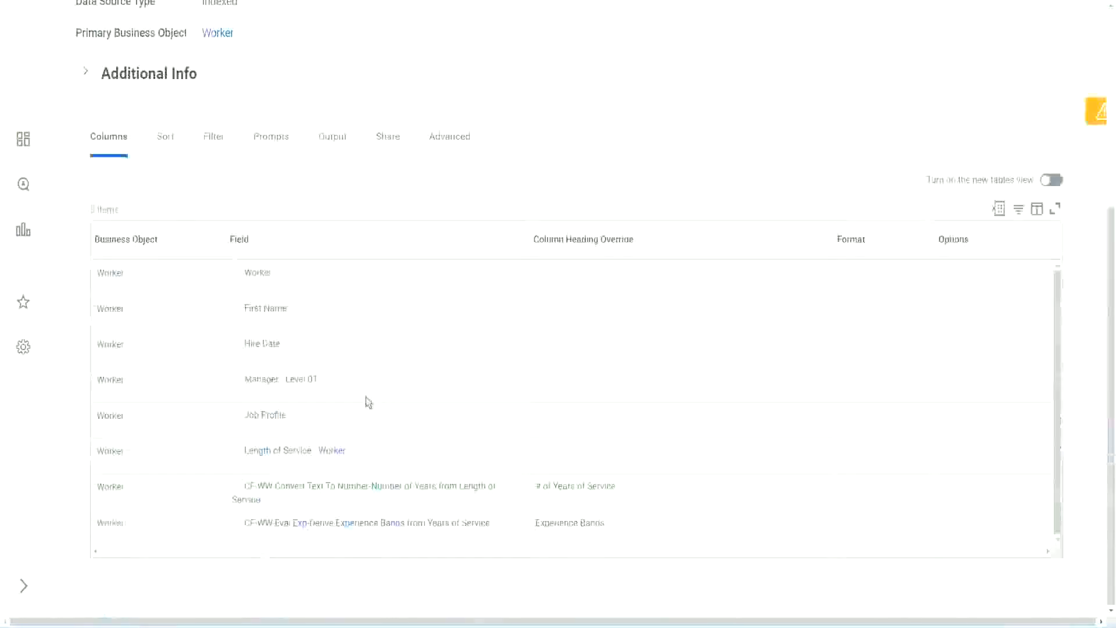
{"action": "right_click", "coordinate": [303, 529]}
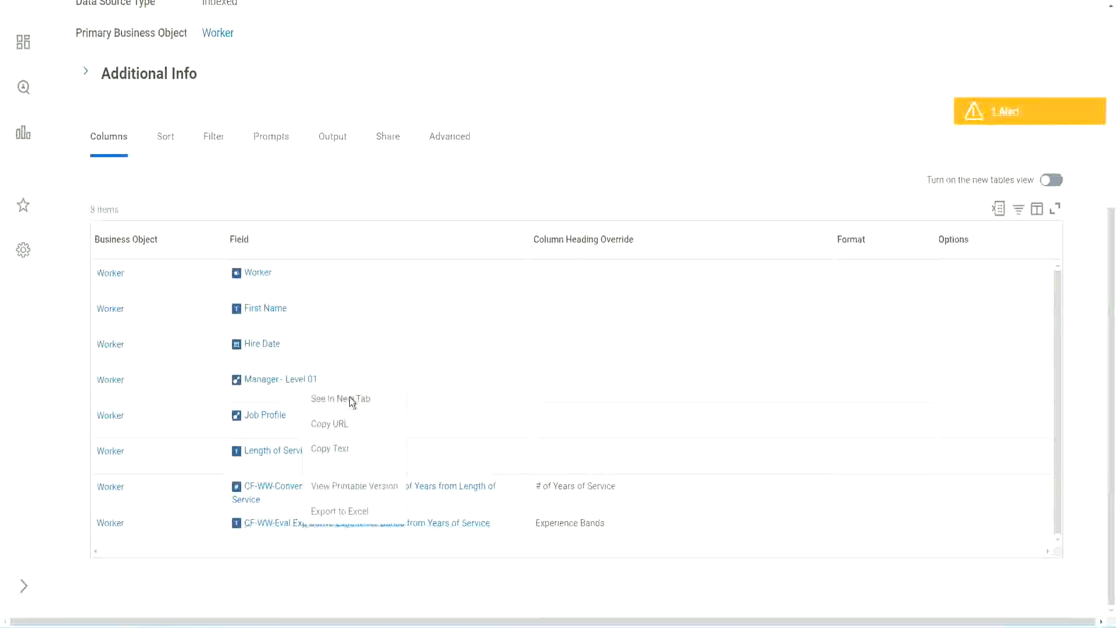
{"action": "left_click", "coordinate": [350, 396]}
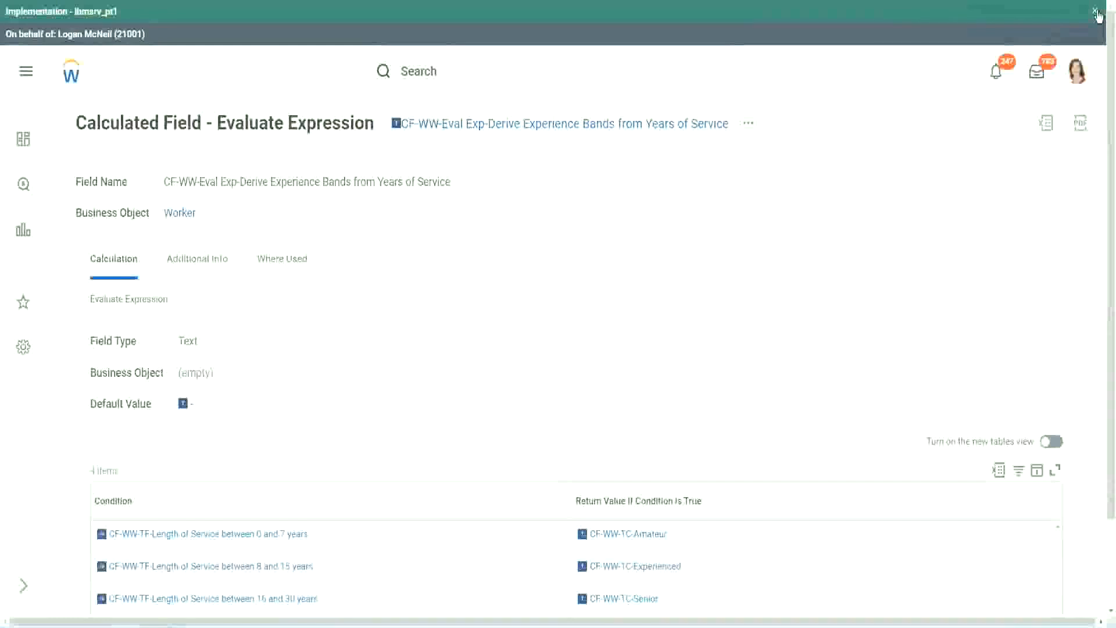
{"action": "left_click", "coordinate": [1097, 14]}
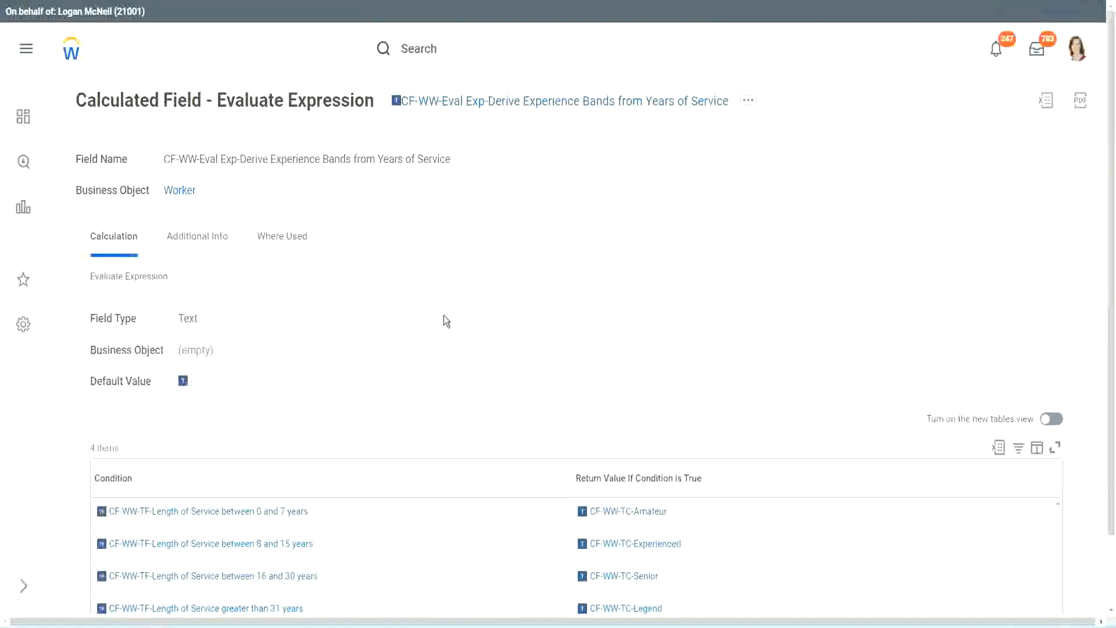
{"action": "scroll", "coordinate": [466, 311], "scroll_direction": "down", "scroll_amount": 1}
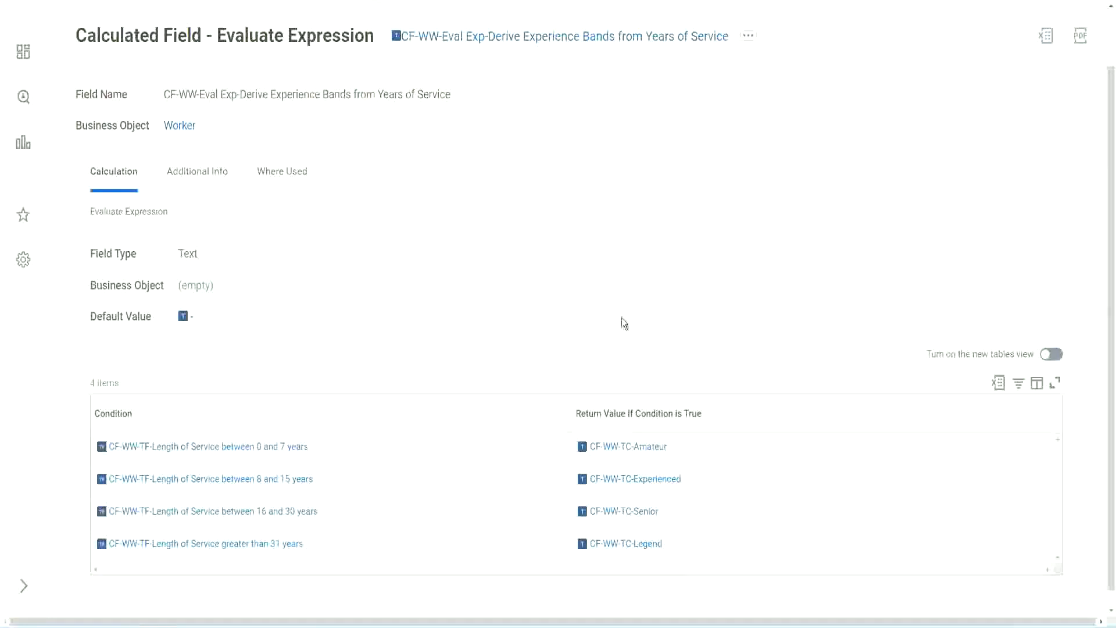
{"action": "left_click", "coordinate": [506, 411]}
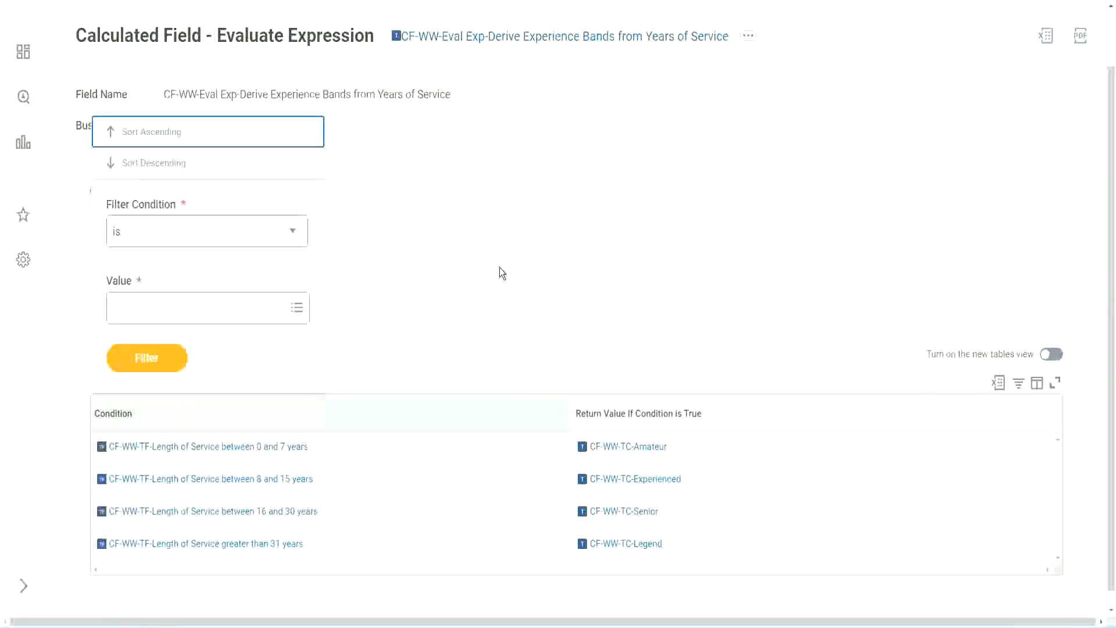
{"action": "left_click", "coordinate": [501, 272]}
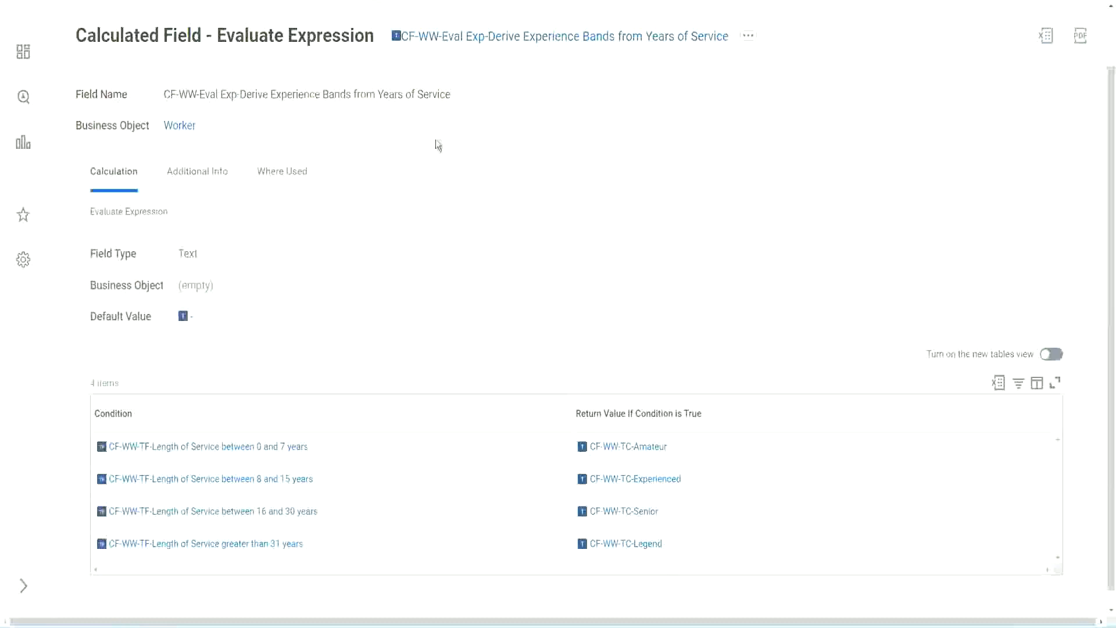
- Copy the Experience Bands calculated field's name and open the Create Calculated Field task from the report definition page
{"action": "right_click", "coordinate": [491, 42]}
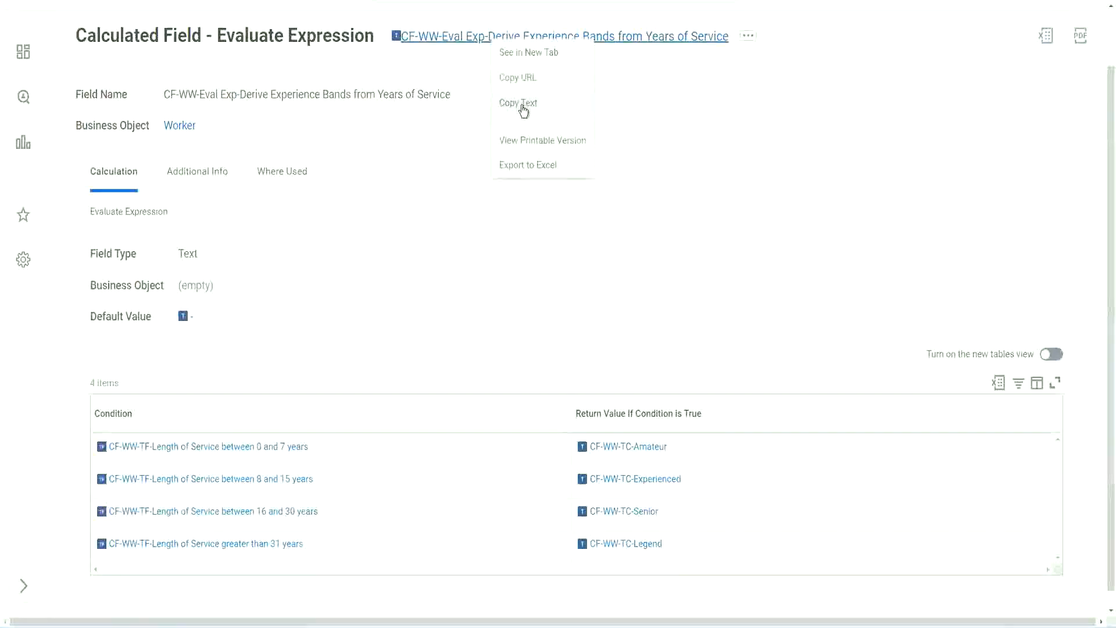
{"action": "left_click", "coordinate": [523, 109]}
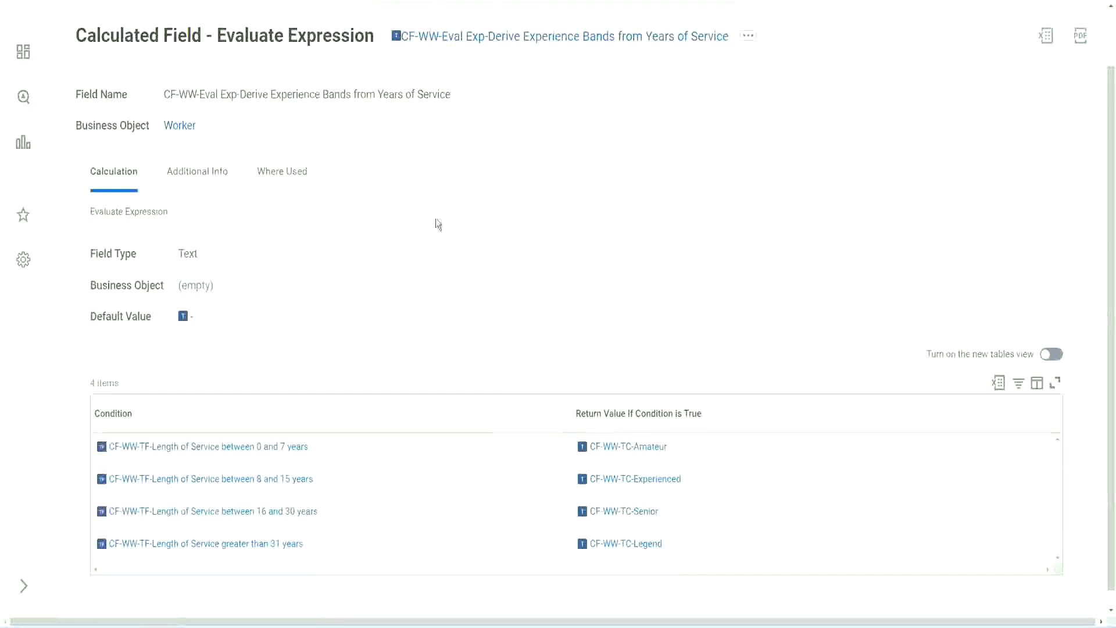
{"action": "scroll", "coordinate": [435, 228], "scroll_direction": "up", "scroll_amount": 1}
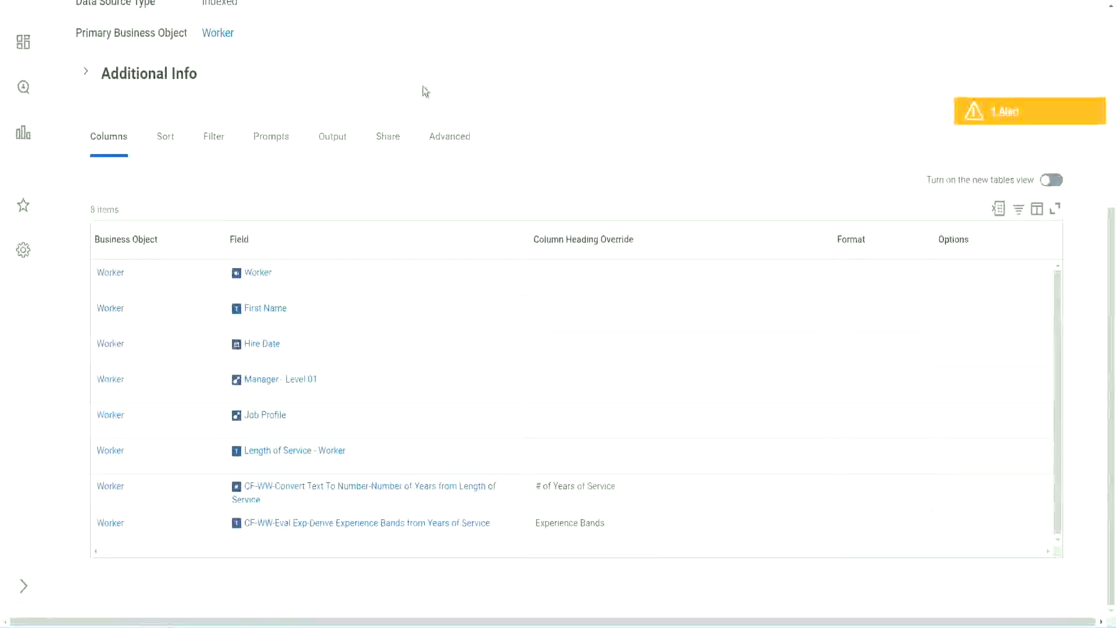
{"action": "scroll", "coordinate": [423, 86], "scroll_direction": "up", "scroll_amount": 5}
{"action": "left_click", "coordinate": [453, 71]}
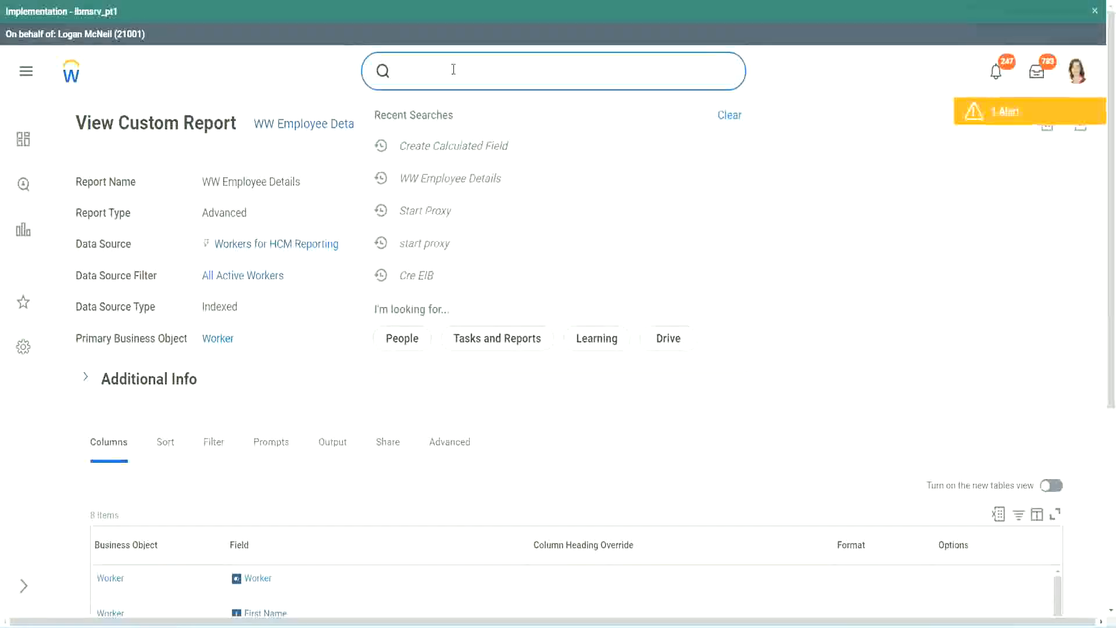
{"action": "type", "text": "create cal field"}
{"action": "left_click", "coordinate": [466, 120]}
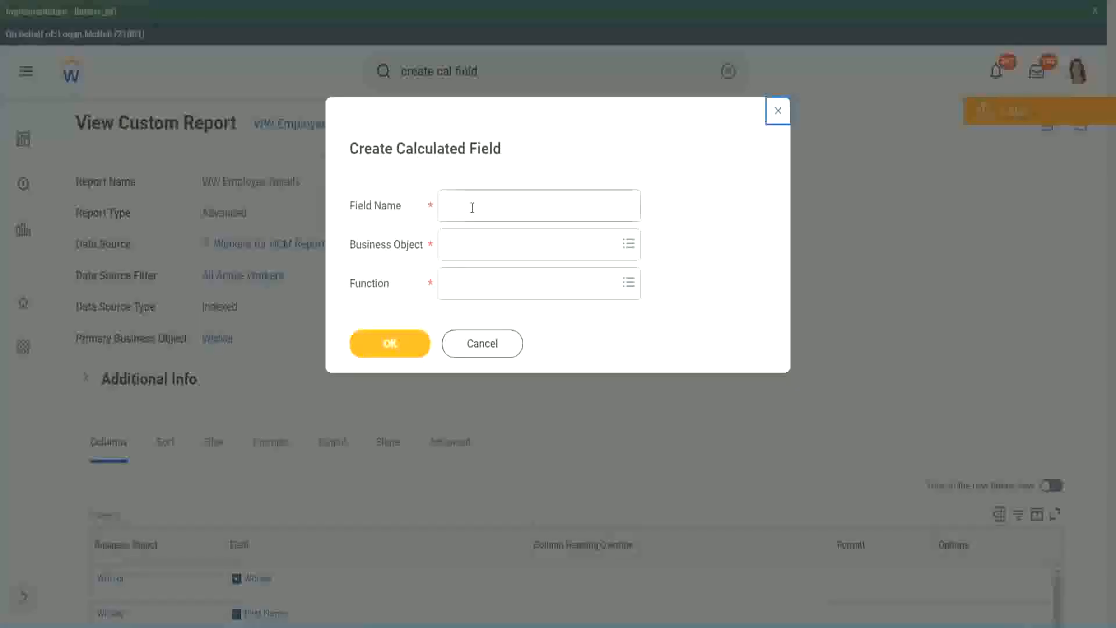
- Paste the copied name "CF-WW-Eval Exp-Derive Experience Bands from Years of Service" as the new calculated field's name
{"action": "left_click", "coordinate": [472, 208]}
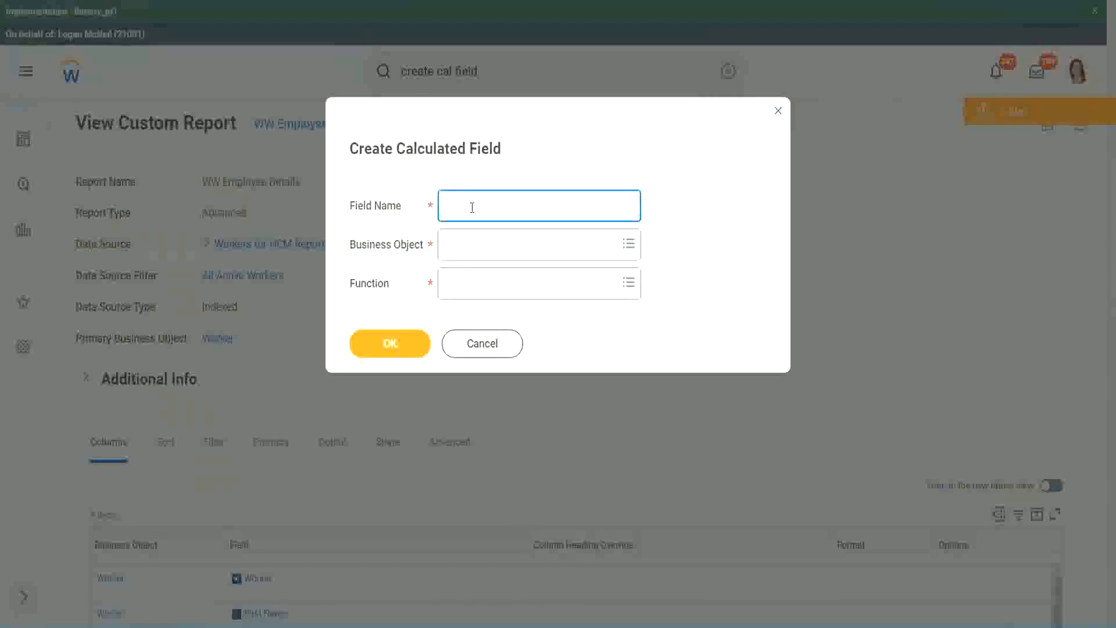
{"action": "key", "text": "ctrl+v"}
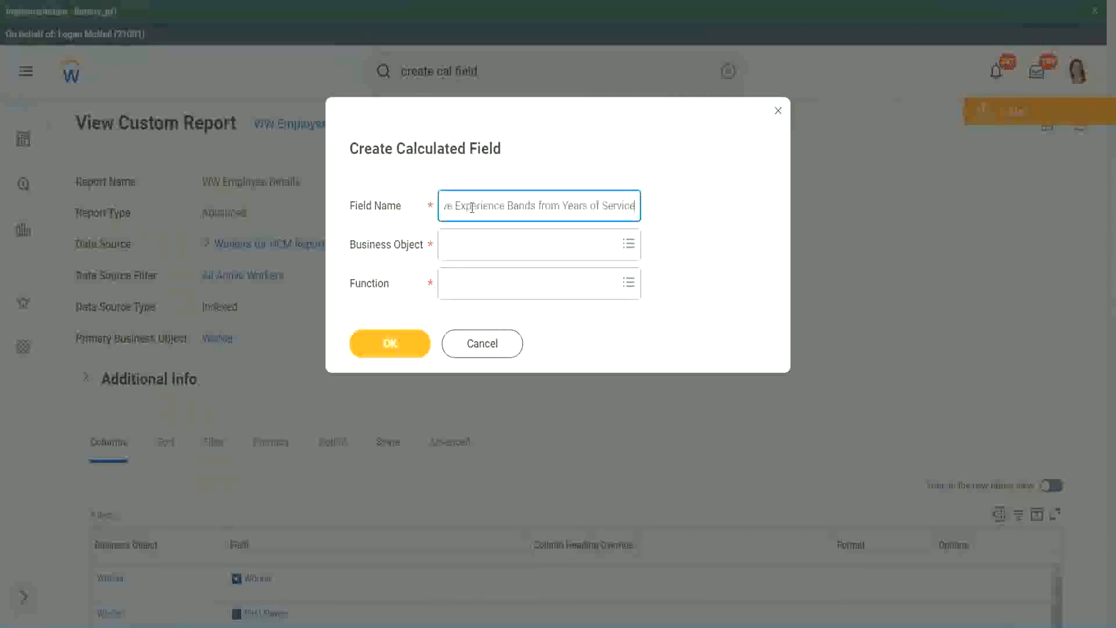
{"action": "left_click_drag", "start_coordinate": [505, 205], "coordinate": [409, 189]}
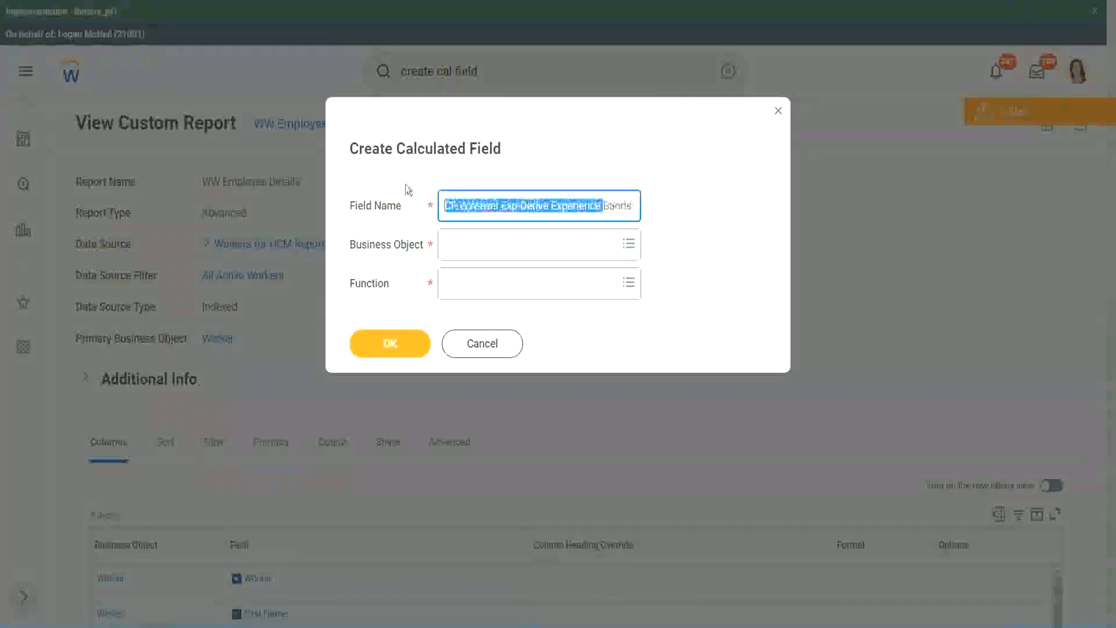
- Insert the capitalized word "Bands" after "Eval Exp" in the new calculated field's name
{"action": "left_click", "coordinate": [500, 205]}
{"action": "double_click", "coordinate": [508, 207]}
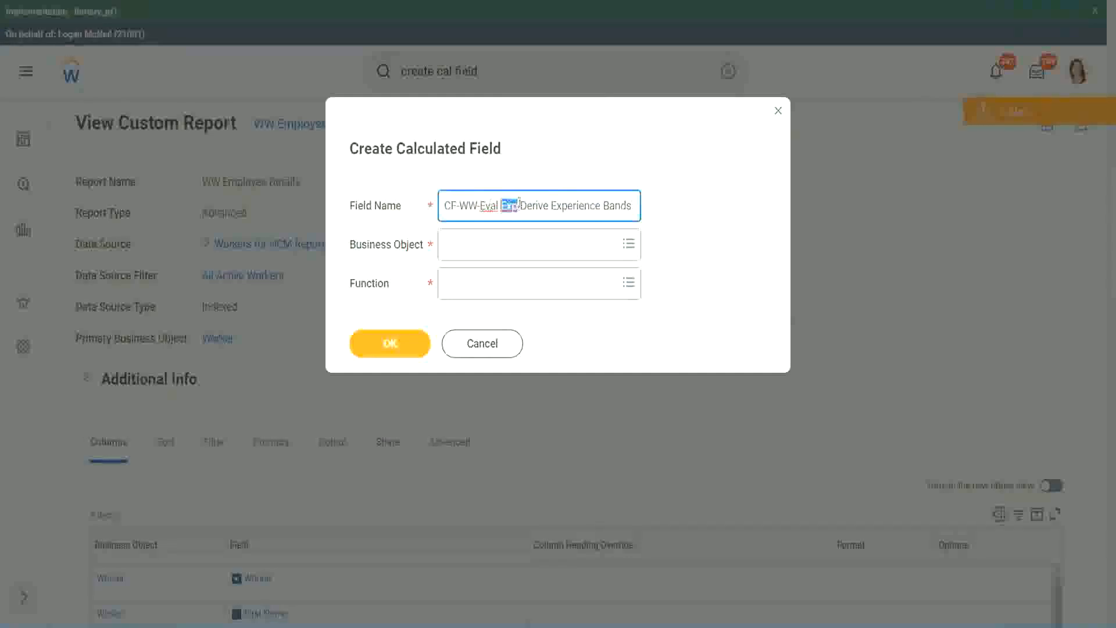
{"action": "left_click", "coordinate": [517, 205]}
{"action": "type", "text": "bands"}
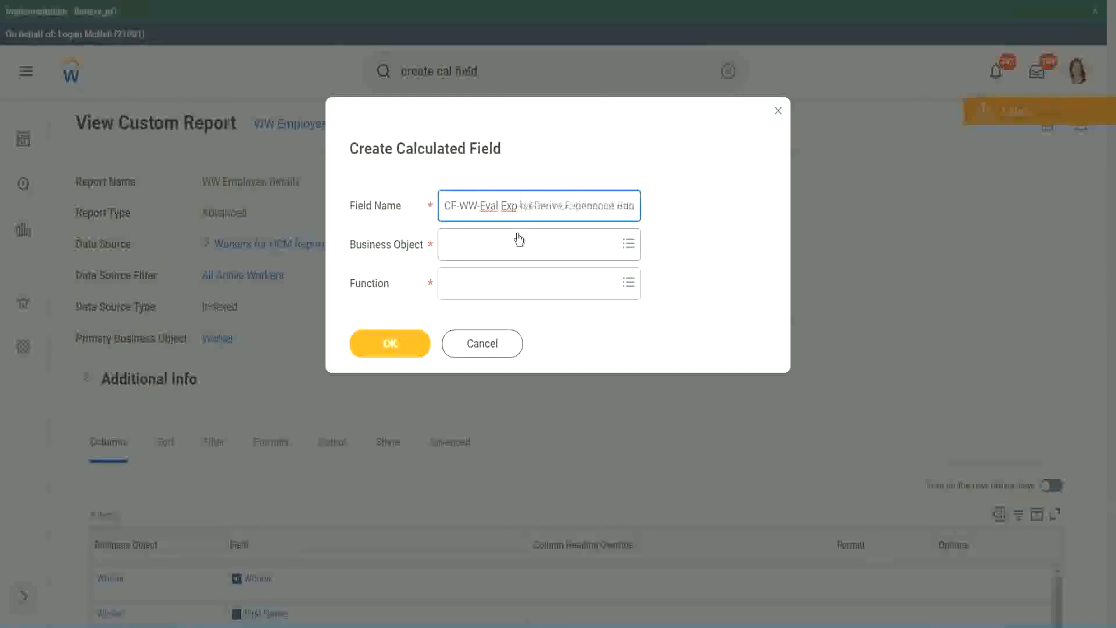
{"action": "key", "text": "Left"}
{"action": "key", "text": "Left"}
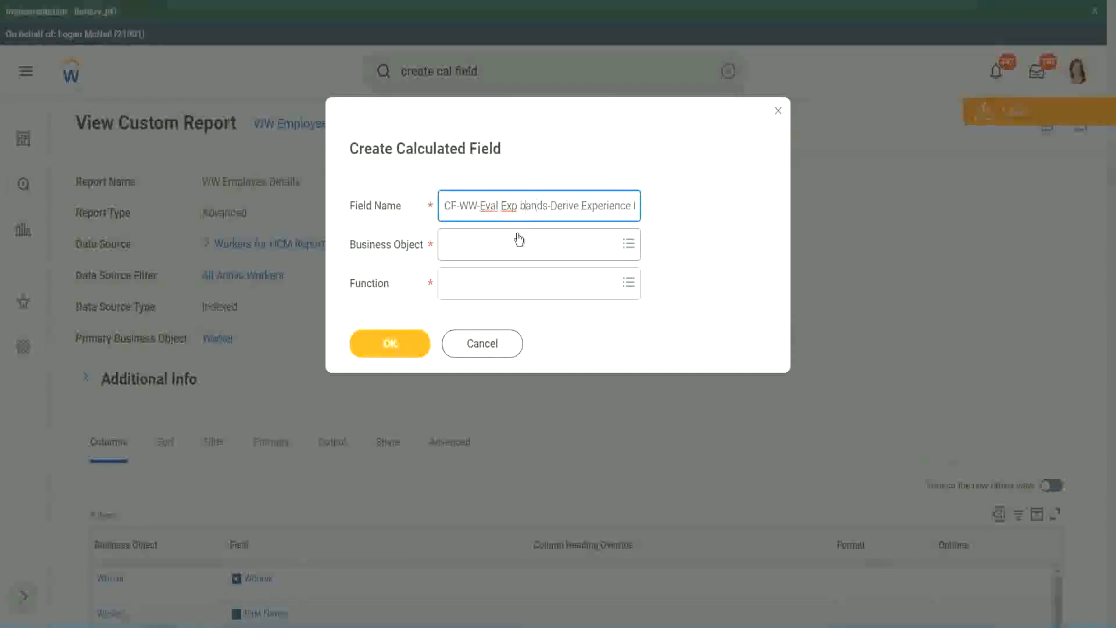
{"action": "key", "text": "shift+Left"}
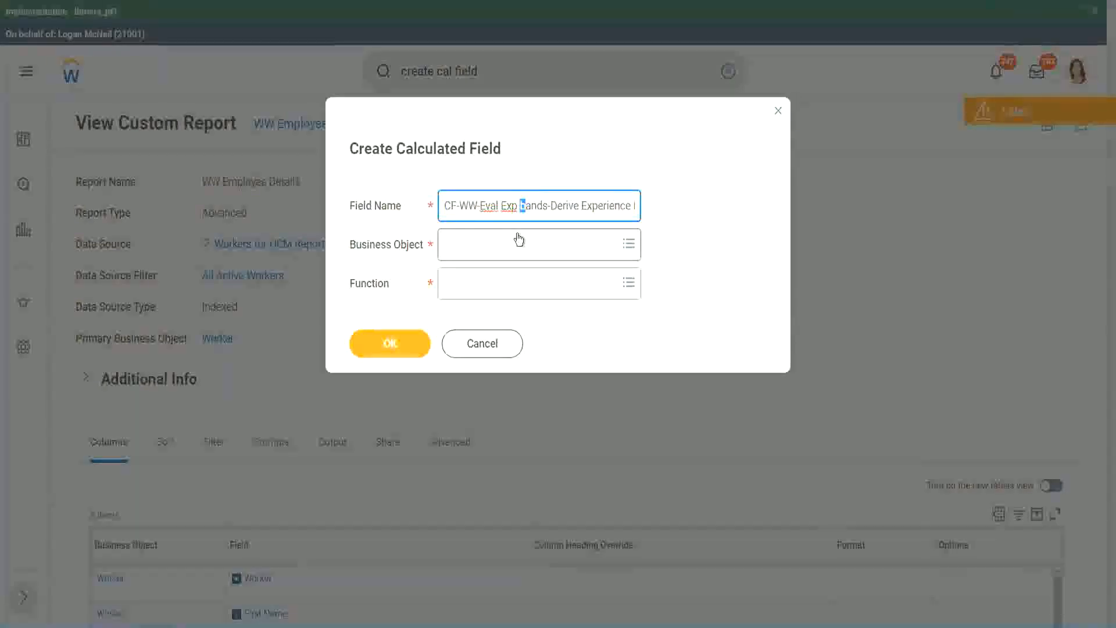
{"action": "type", "text": "B"}
{"action": "key", "text": "Right"}
{"action": "key", "text": "Right"}
{"action": "key", "text": "Right"}
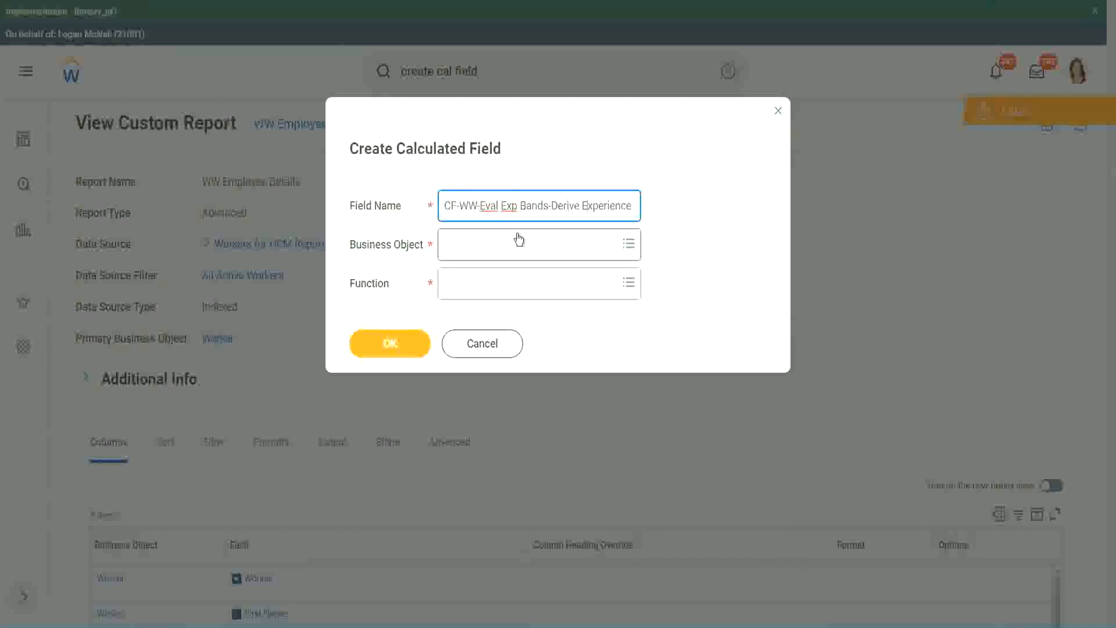
- Replace "Derive" with "Determine" in the new calculated field's name
{"action": "key", "text": "End"}
{"action": "type", "text": "s from Years of"}
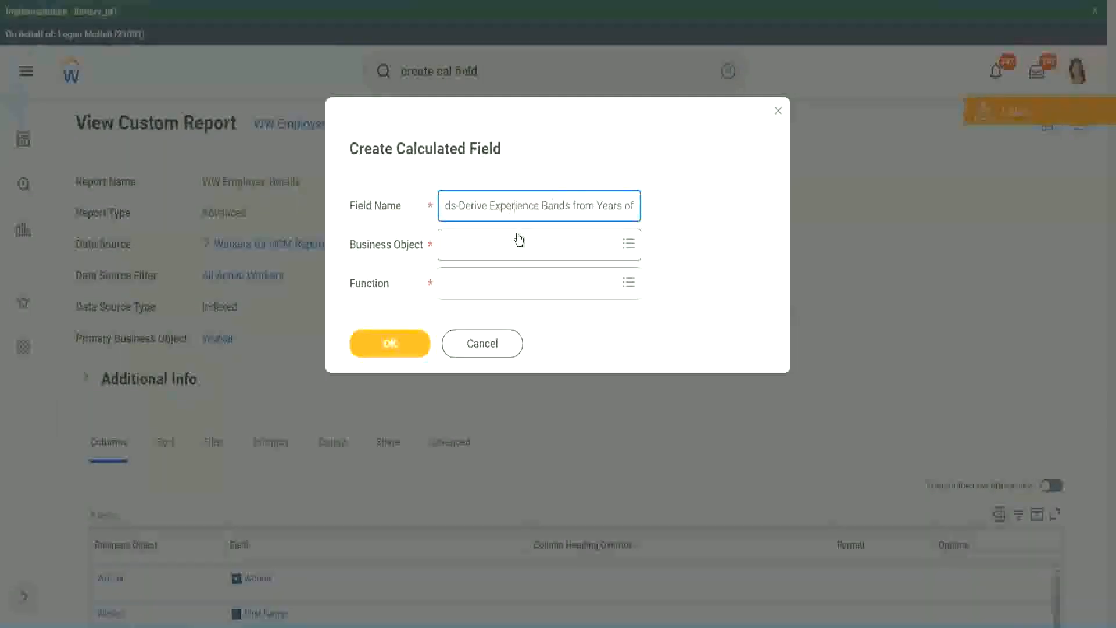
{"action": "key", "text": "Left"}
{"action": "key", "text": "Left"}
{"action": "key", "text": "Left"}
{"action": "key", "text": "shift+Left"}
{"action": "key", "text": "shift+Left"}
{"action": "key", "text": "shift+Left"}
{"action": "key", "text": "shift+Left"}
{"action": "key", "text": "shift+Left"}
{"action": "key", "text": "shift+Left"}
{"action": "type", "text": "Determine"}
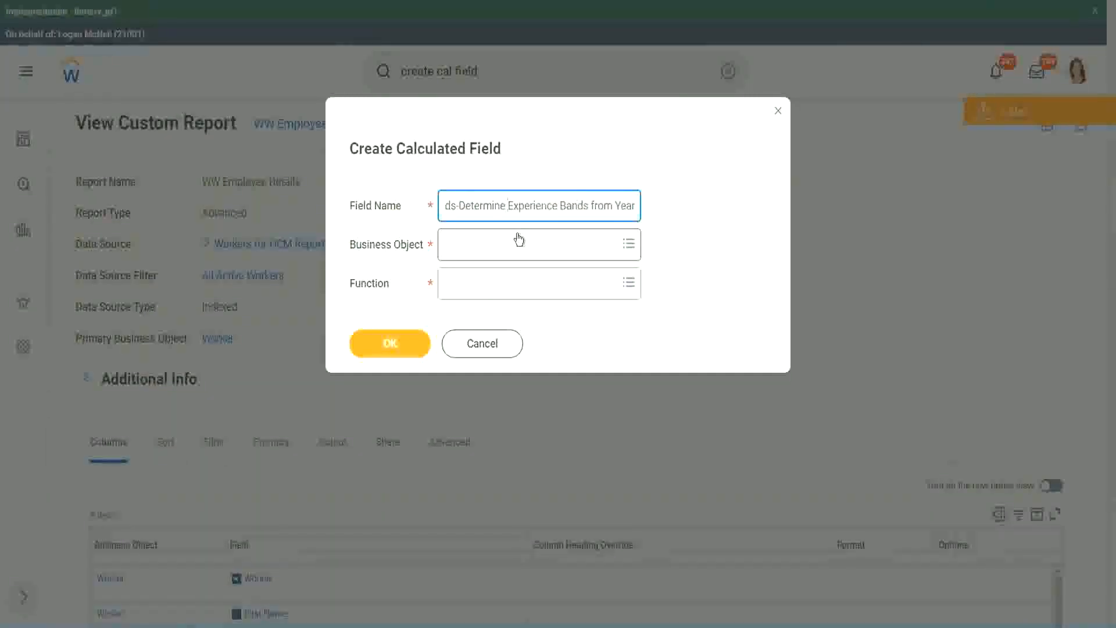
{"action": "key", "text": "End"}
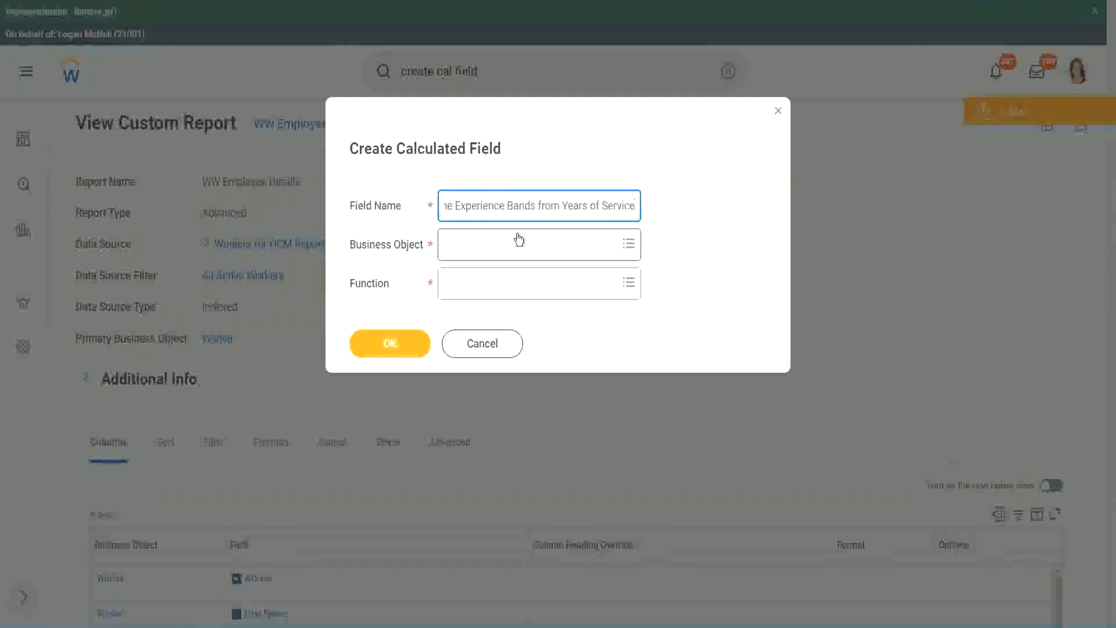
- Set the new calculated field's business object to Worker and its function to Evaluate Expression Band
{"action": "left_click", "coordinate": [497, 250]}
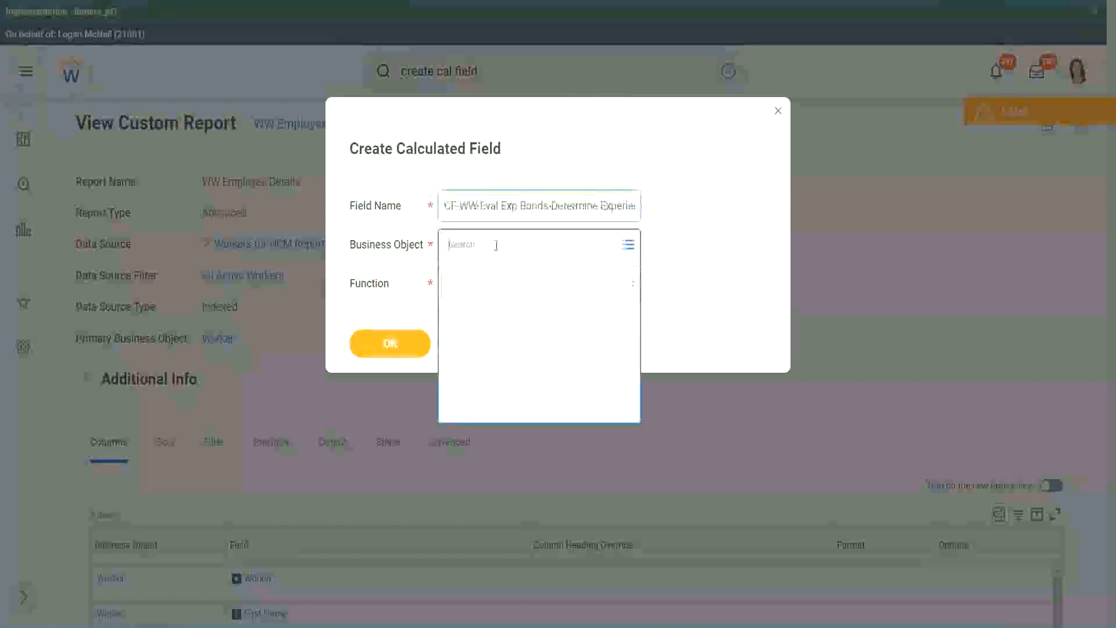
{"action": "type", "text": "work"}
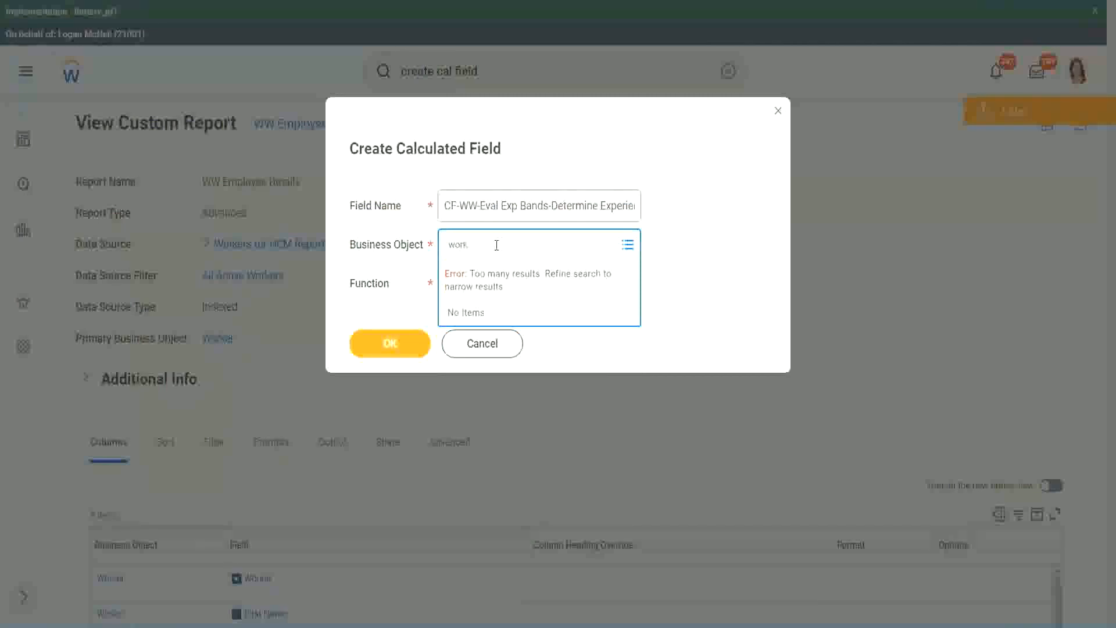
{"action": "type", "text": "er"}
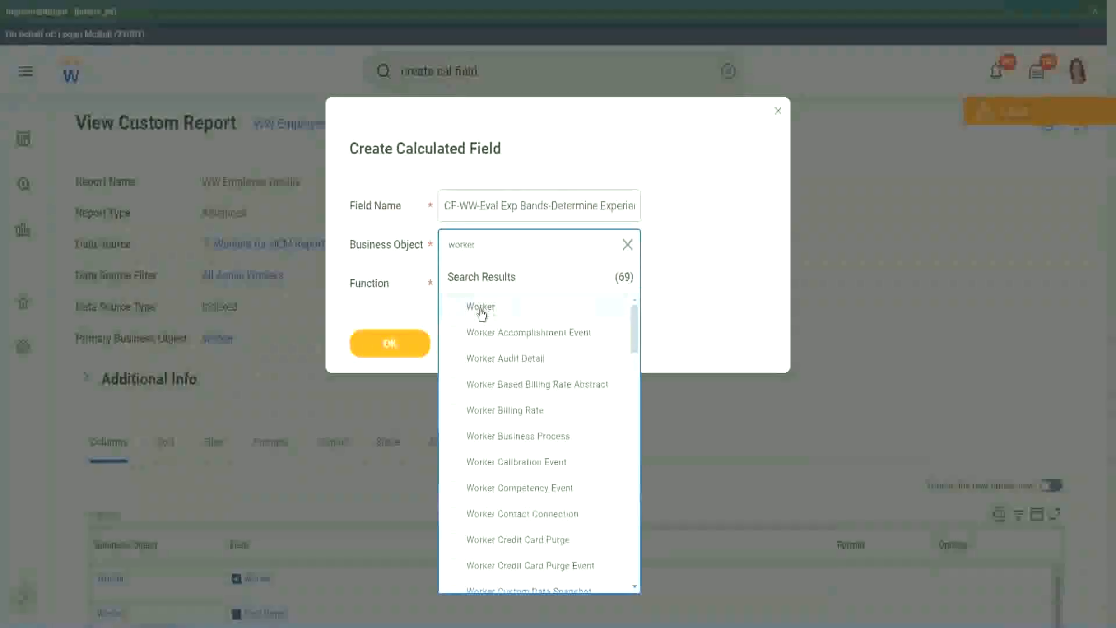
{"action": "left_click", "coordinate": [480, 306]}
{"action": "left_click", "coordinate": [468, 280]}
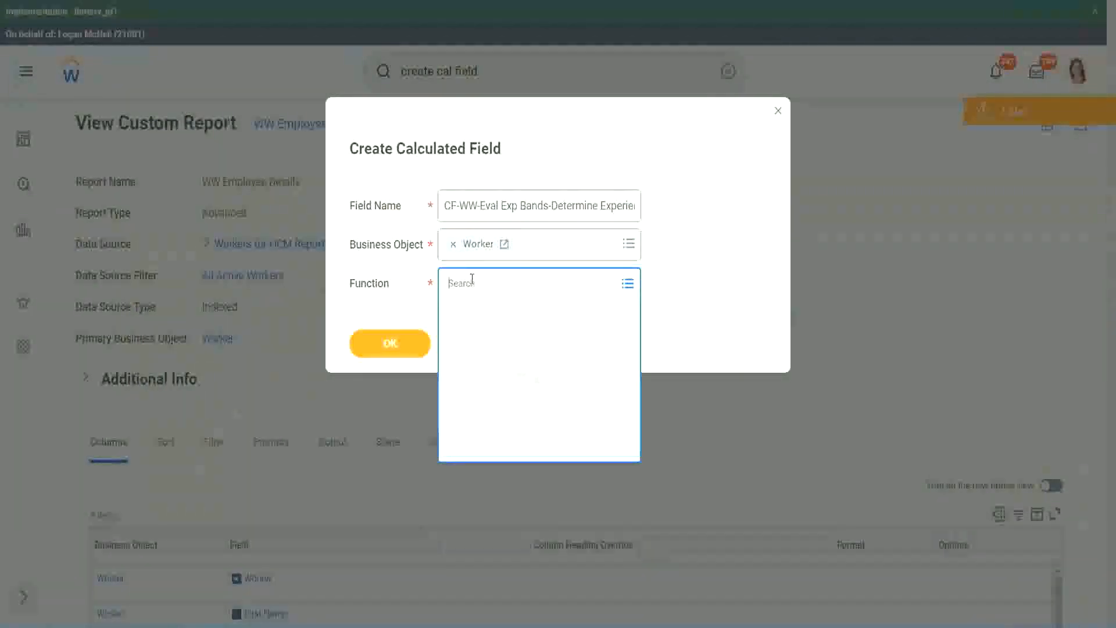
{"action": "type", "text": "eval exp"}
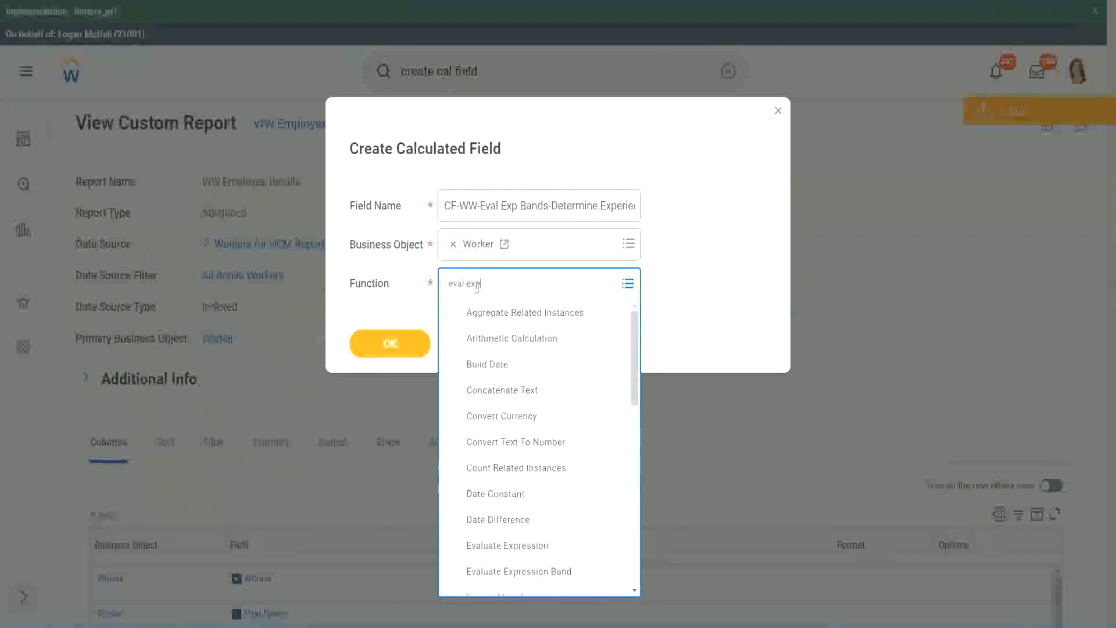
{"action": "key", "text": "Return"}
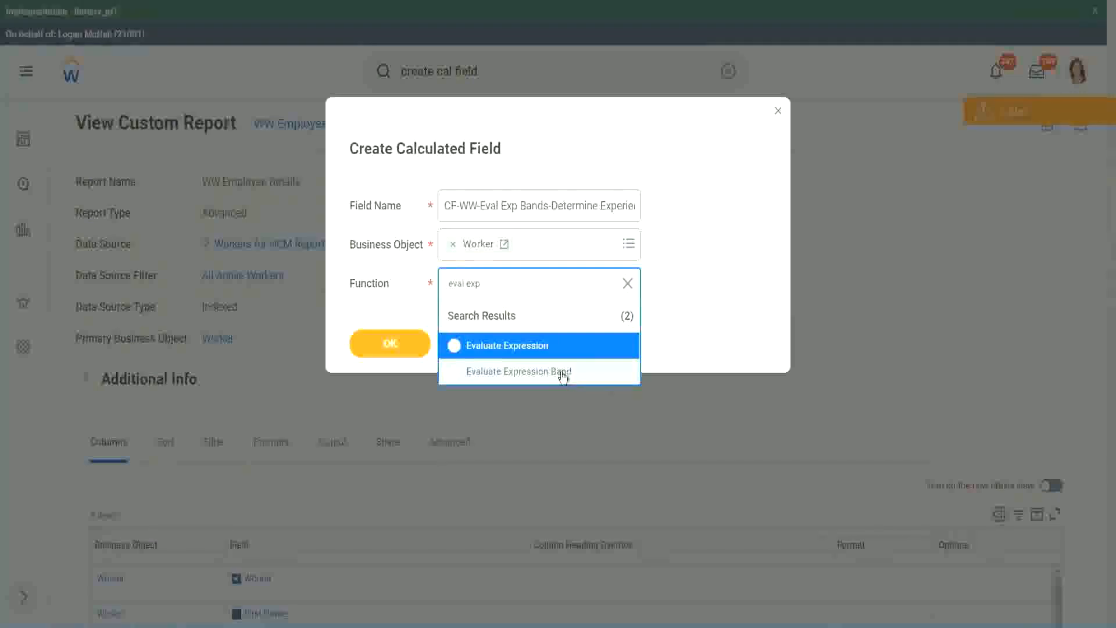
{"action": "left_click", "coordinate": [563, 376]}
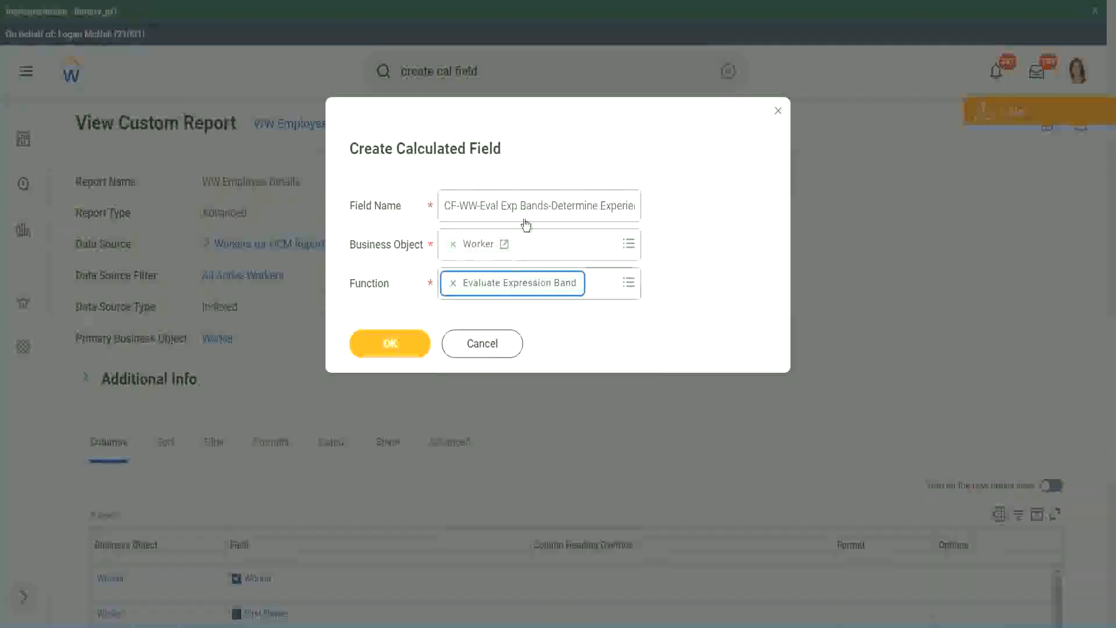
- Change "Bands" to "Band" after "Eval Exp" in the field name and proceed to the calculation setup
{"action": "left_click", "coordinate": [548, 208]}
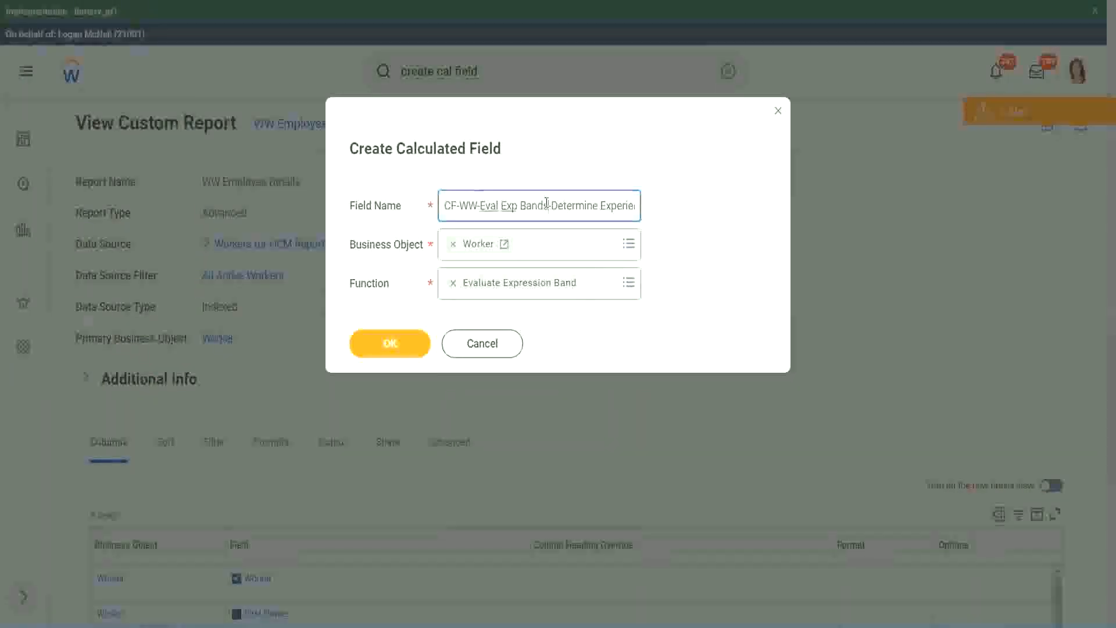
{"action": "key", "text": "BackSpace"}
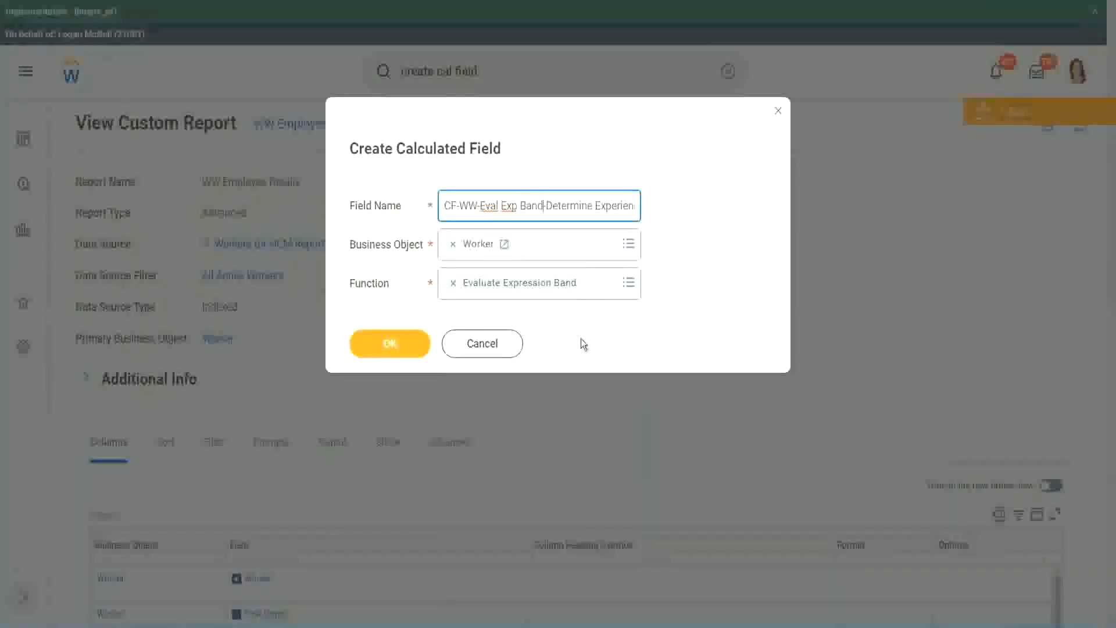
{"action": "left_click", "coordinate": [390, 344]}
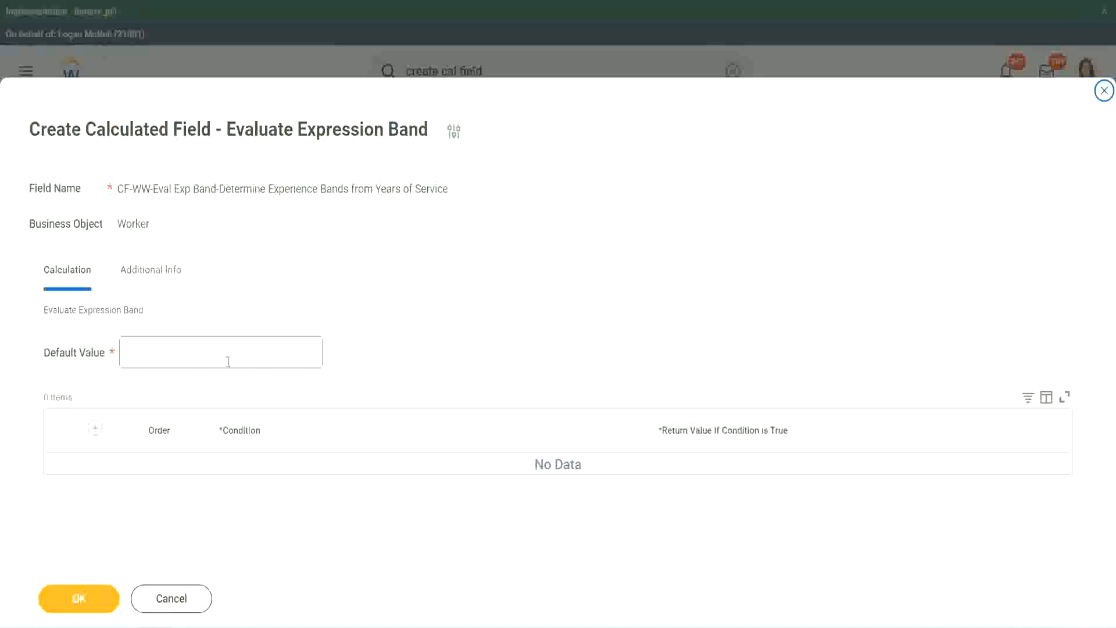
- Set the default value to "-" and add the first condition row
{"action": "left_click", "coordinate": [162, 358]}
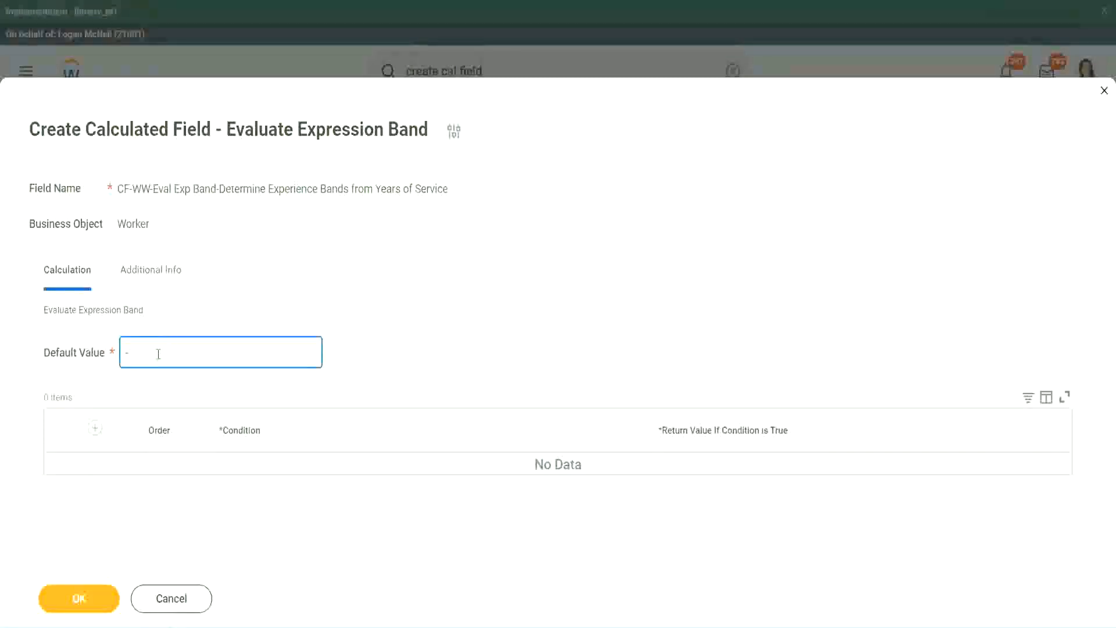
{"action": "left_click", "coordinate": [95, 428]}
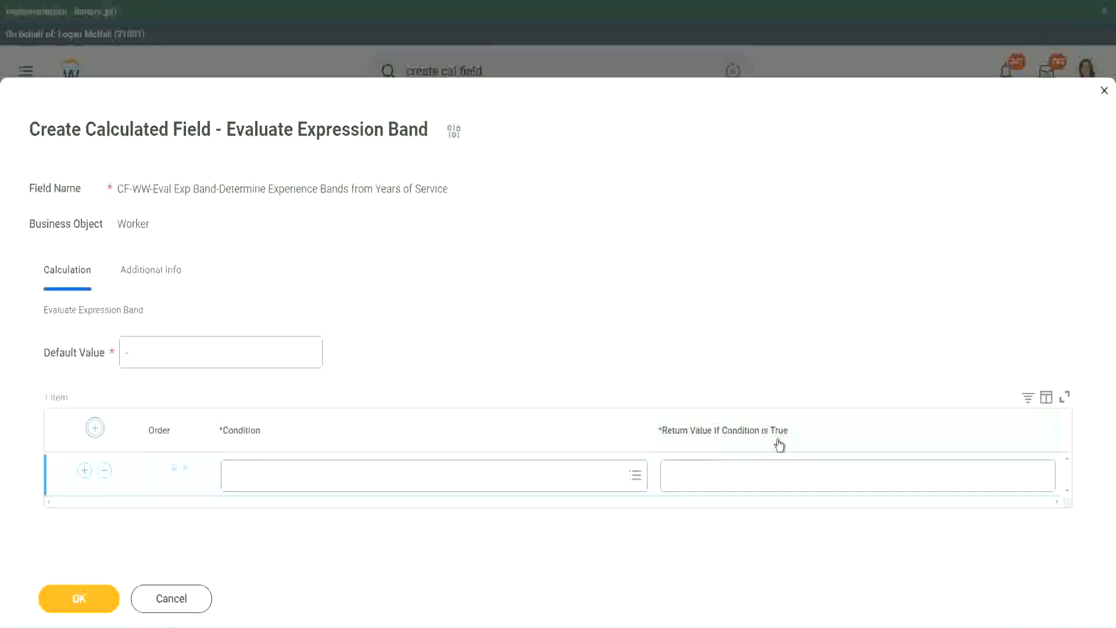
{"action": "left_click", "coordinate": [727, 474]}
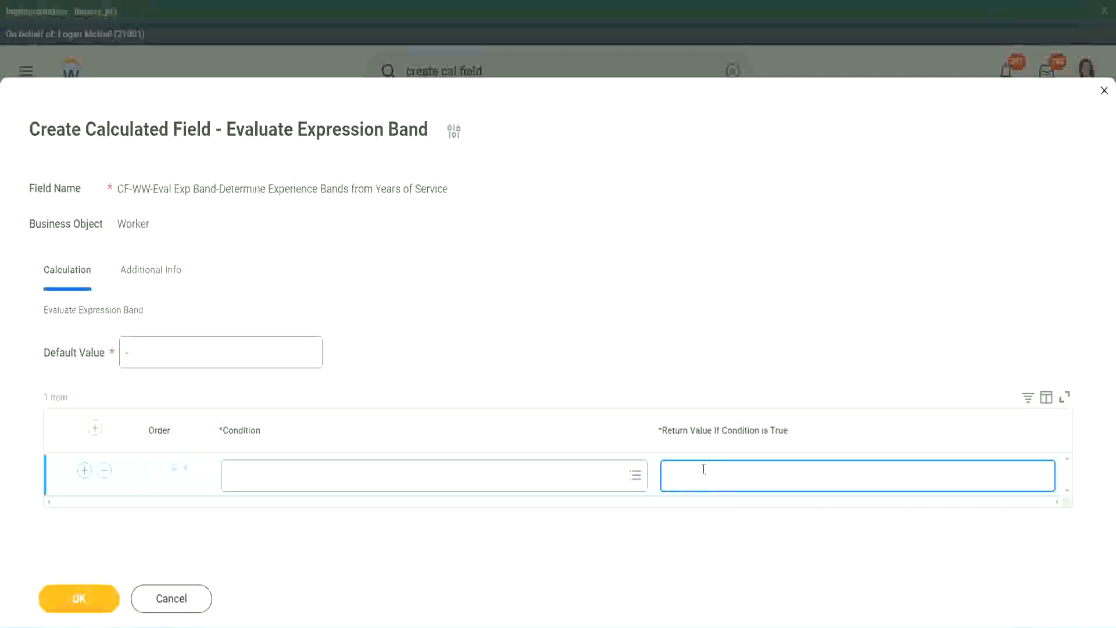
{"action": "type", "text": "adkjdjaidjaijdi"}
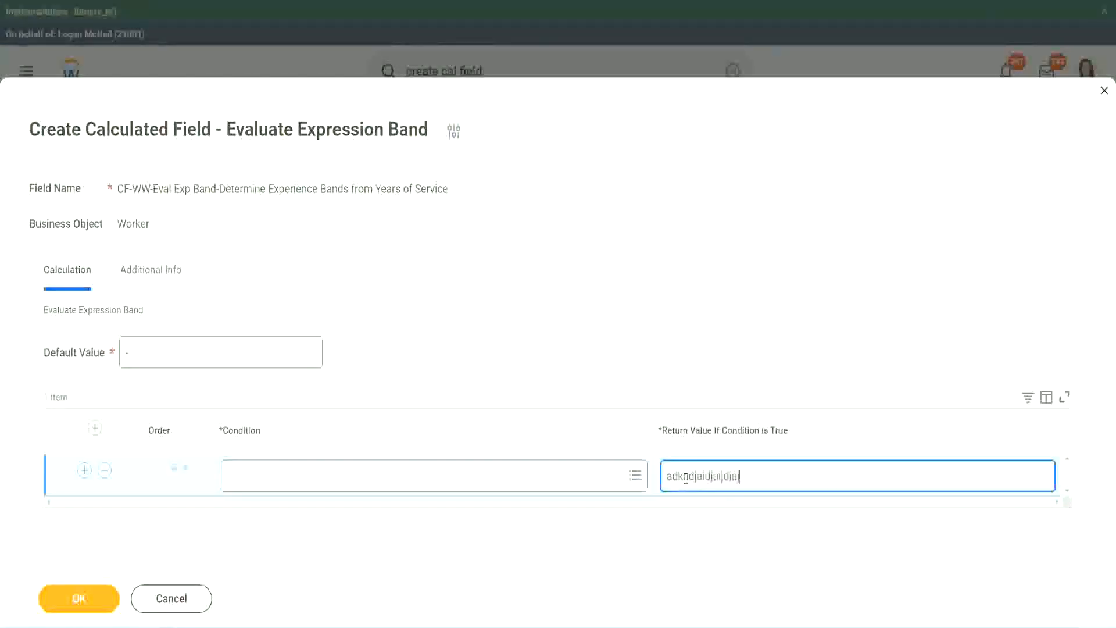
{"action": "key", "text": "BackSpace"}
{"action": "key", "text": "BackSpace"}
{"action": "key", "text": "BackSpace"}
{"action": "key", "text": "BackSpace"}
{"action": "key", "text": "BackSpace"}
{"action": "key", "text": "BackSpace"}
{"action": "key", "text": "BackSpace"}
{"action": "key", "text": "BackSpace"}
{"action": "key", "text": "BackSpace"}
{"action": "key", "text": "BackSpace"}
{"action": "key", "text": "BackSpace"}
{"action": "key", "text": "BackSpace"}
{"action": "key", "text": "BackSpace"}
{"action": "key", "text": "BackSpace"}
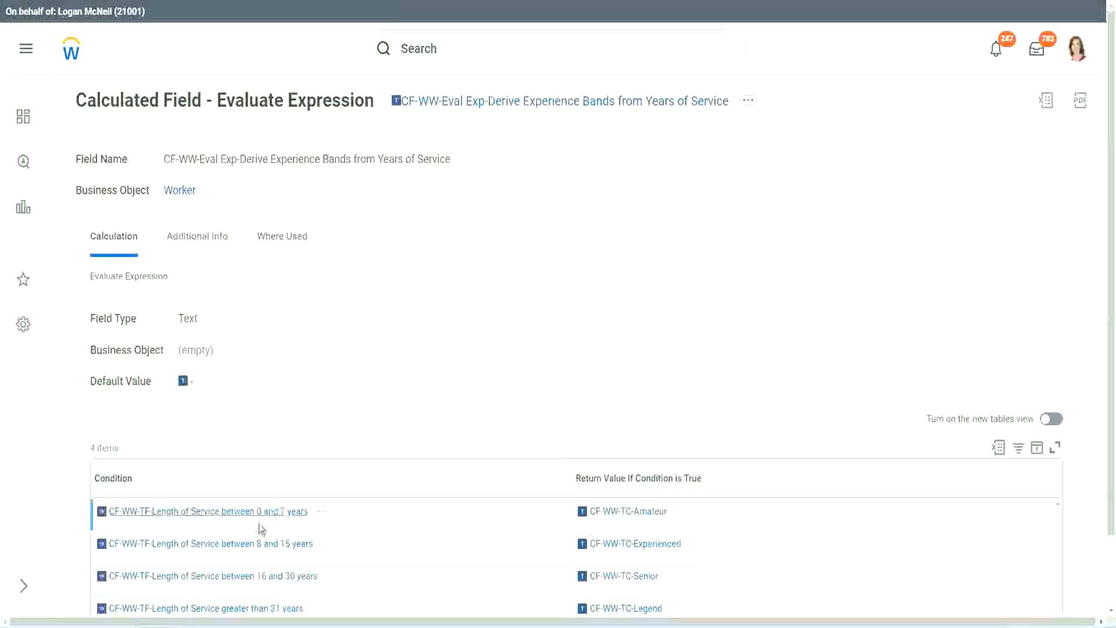
- Copy condition "CF-WW-TF-Length of Service between 0 and 7 years" from the existing calculated field into the first row, with return value "Amateur"
{"action": "right_click", "coordinate": [257, 522]}
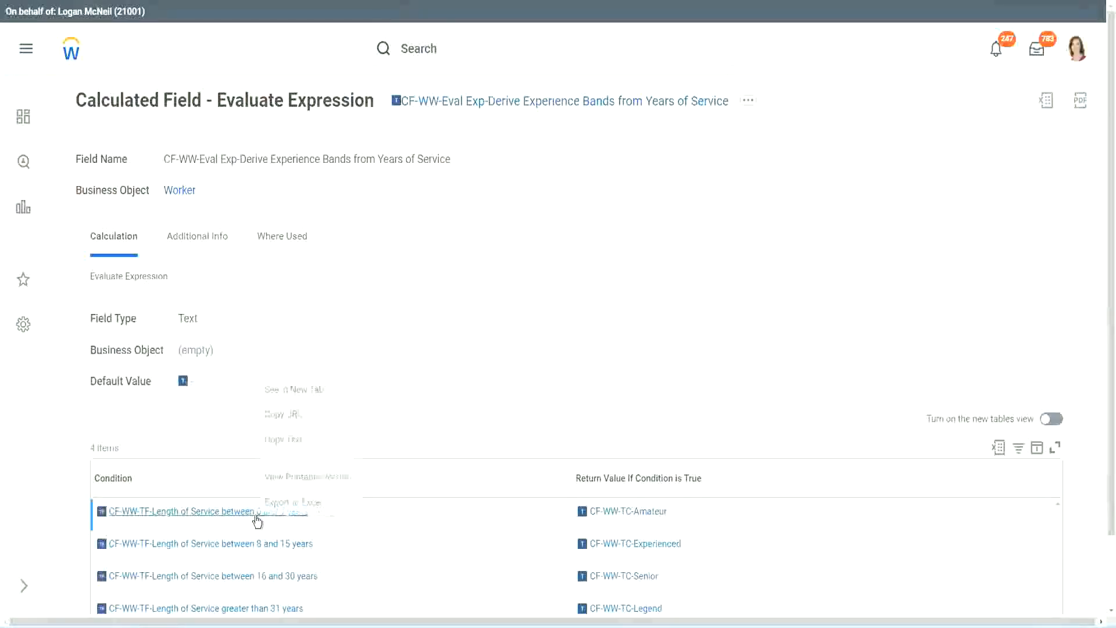
{"action": "left_click", "coordinate": [303, 441]}
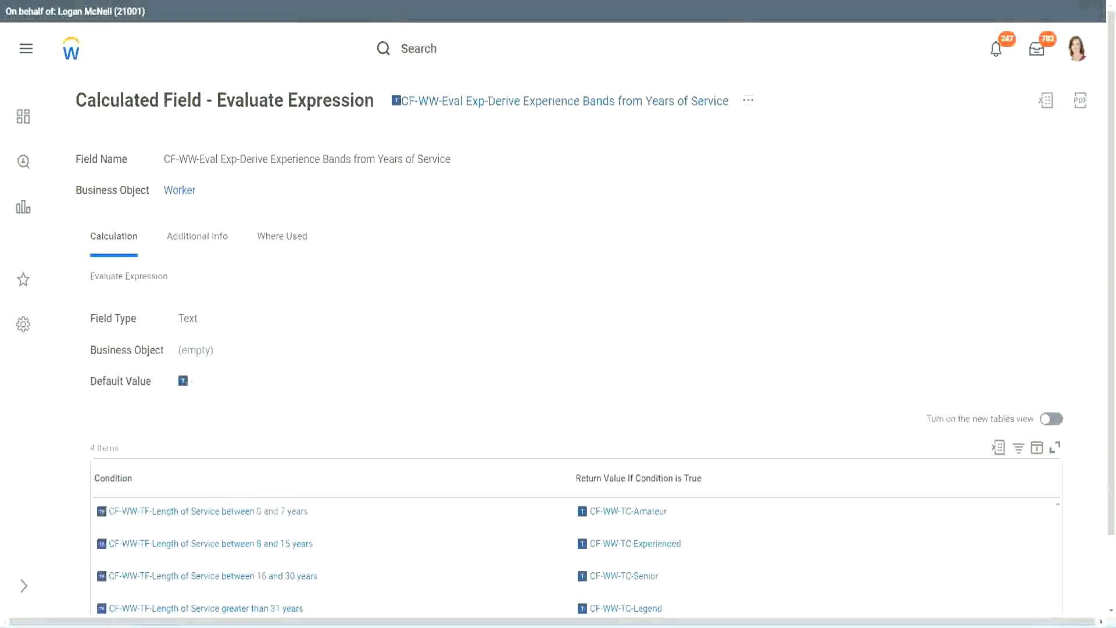
{"action": "key", "text": "alt+Tab"}
{"action": "left_click", "coordinate": [282, 483]}
{"action": "key", "text": "ctrl+v"}
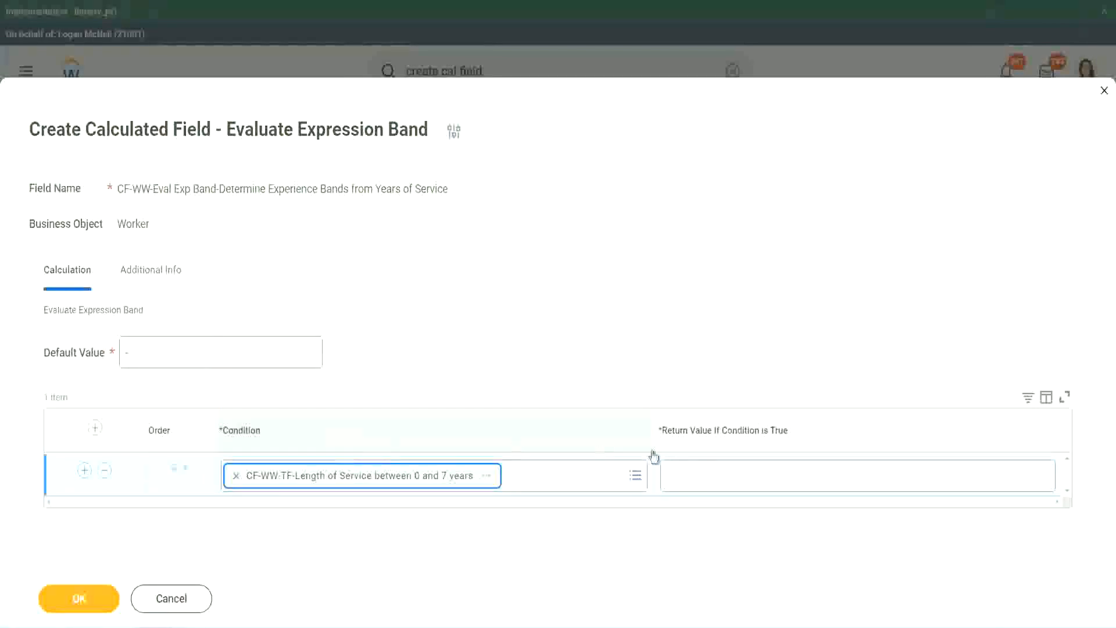
{"action": "left_click", "coordinate": [706, 465]}
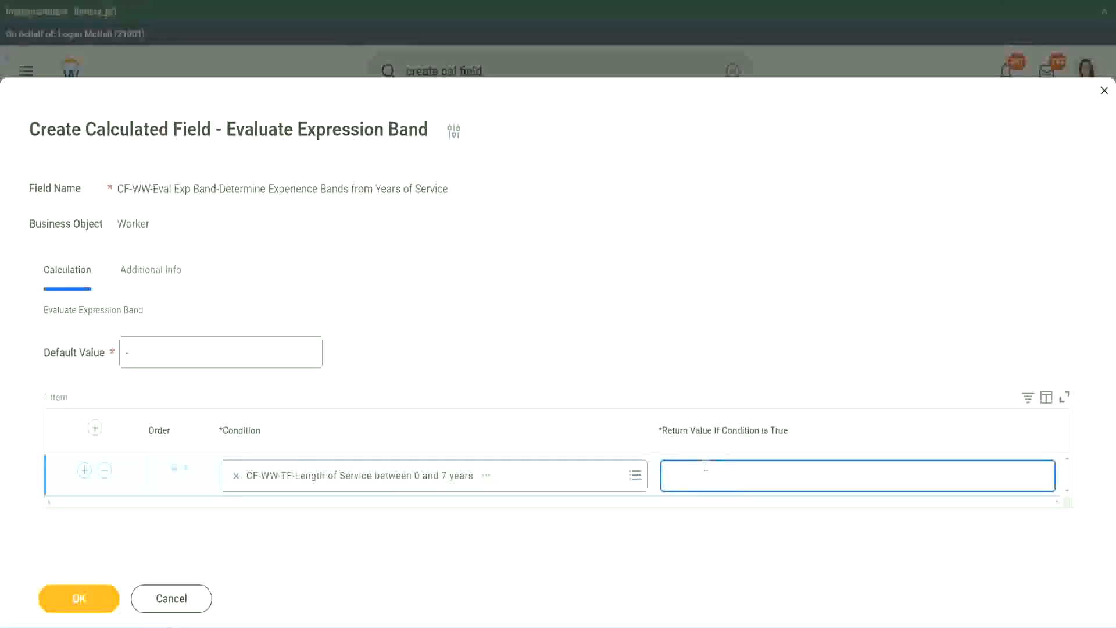
{"action": "type", "text": "Amateur"}
- Add three more empty condition rows below the Amateur row
{"action": "left_click", "coordinate": [84, 470]}
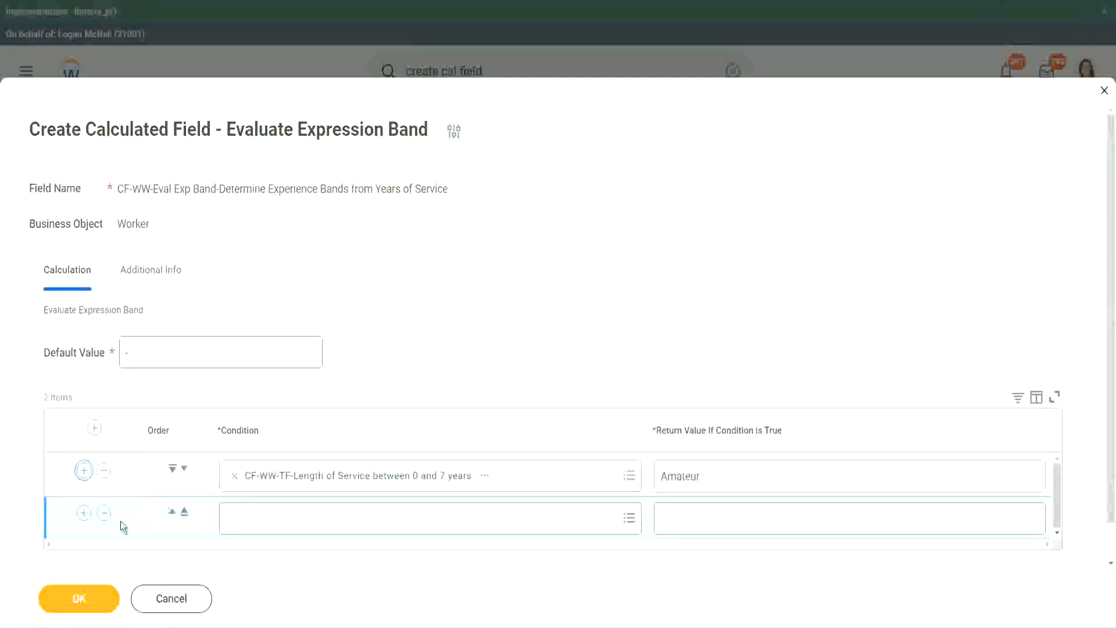
{"action": "left_click", "coordinate": [83, 513]}
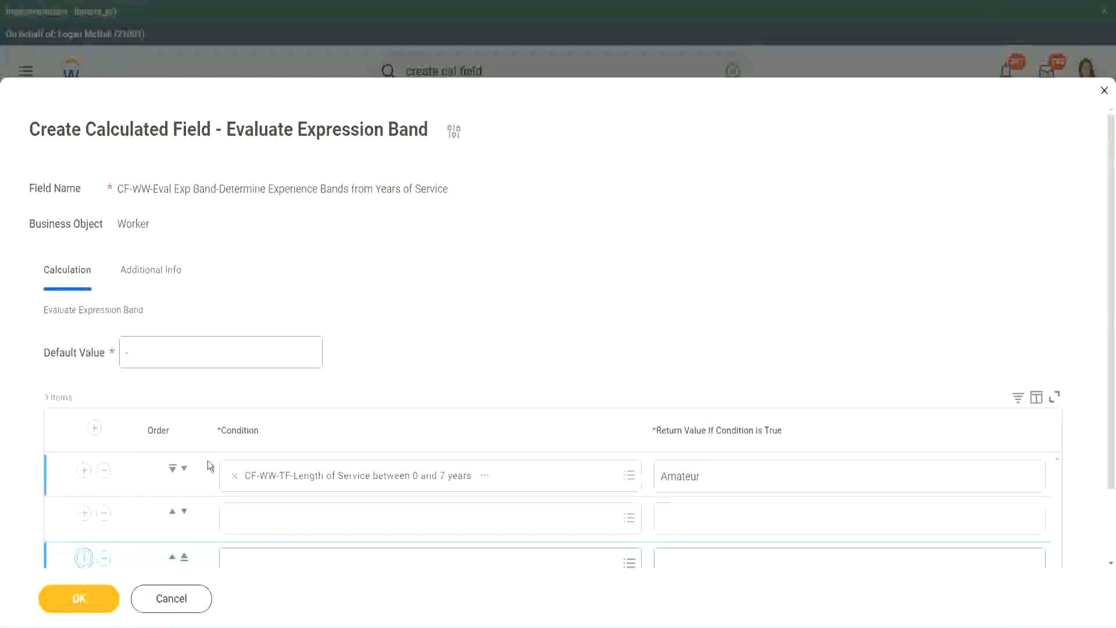
{"action": "scroll", "coordinate": [208, 461], "scroll_direction": "down", "scroll_amount": 2}
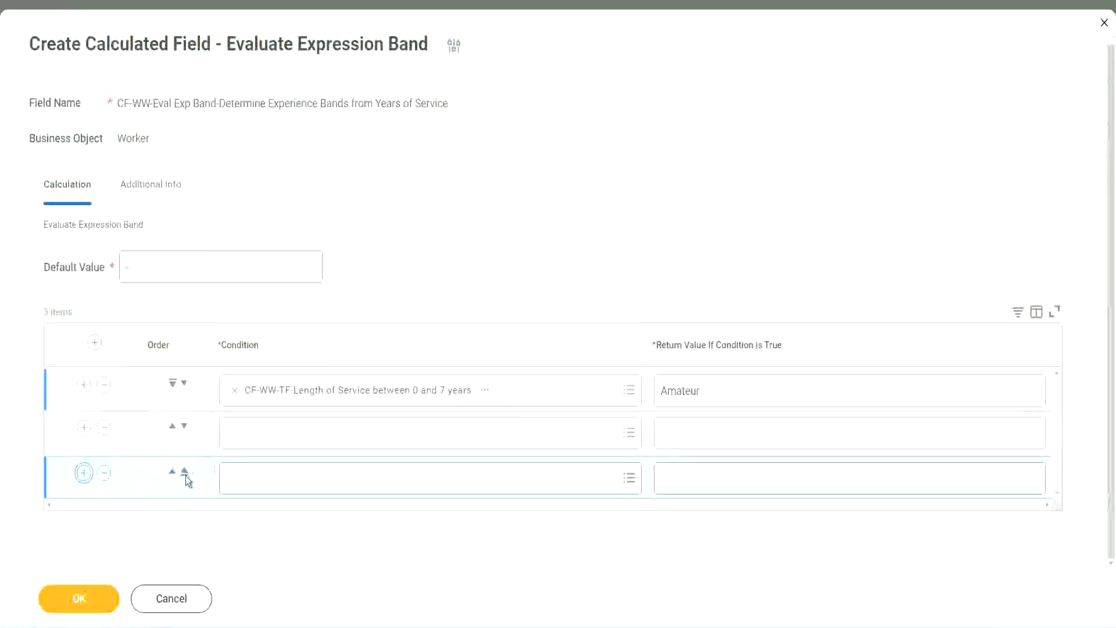
{"action": "left_click", "coordinate": [84, 472]}
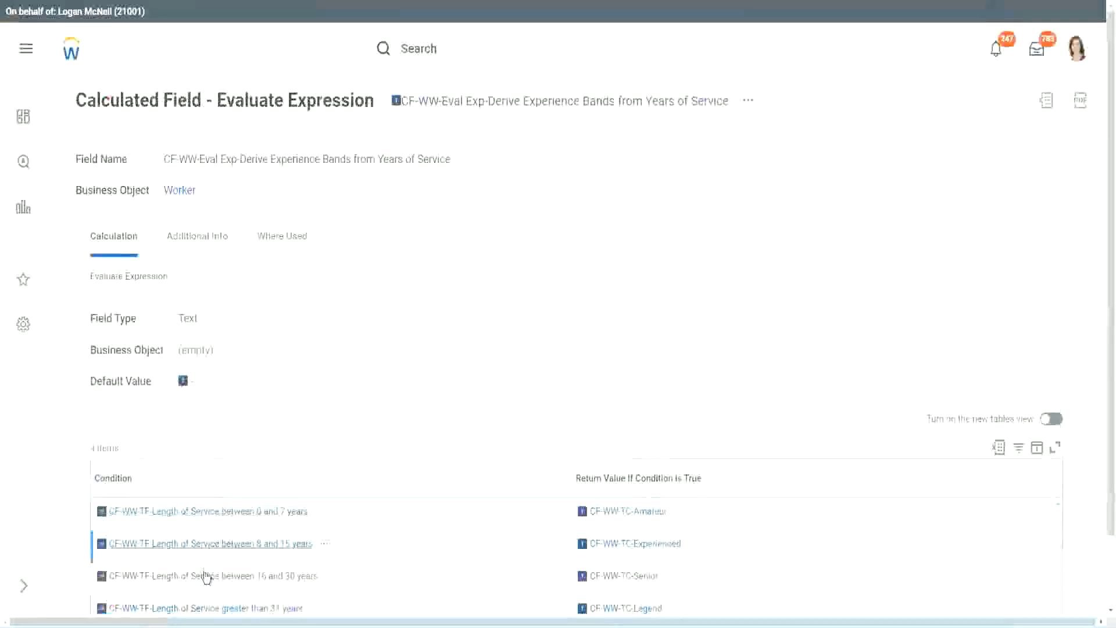
- Copy condition "CF-WW-TF-Length of Service between 16 and 30 years" from the existing field into the second row and move that row down one place
{"action": "right_click", "coordinate": [207, 575]}
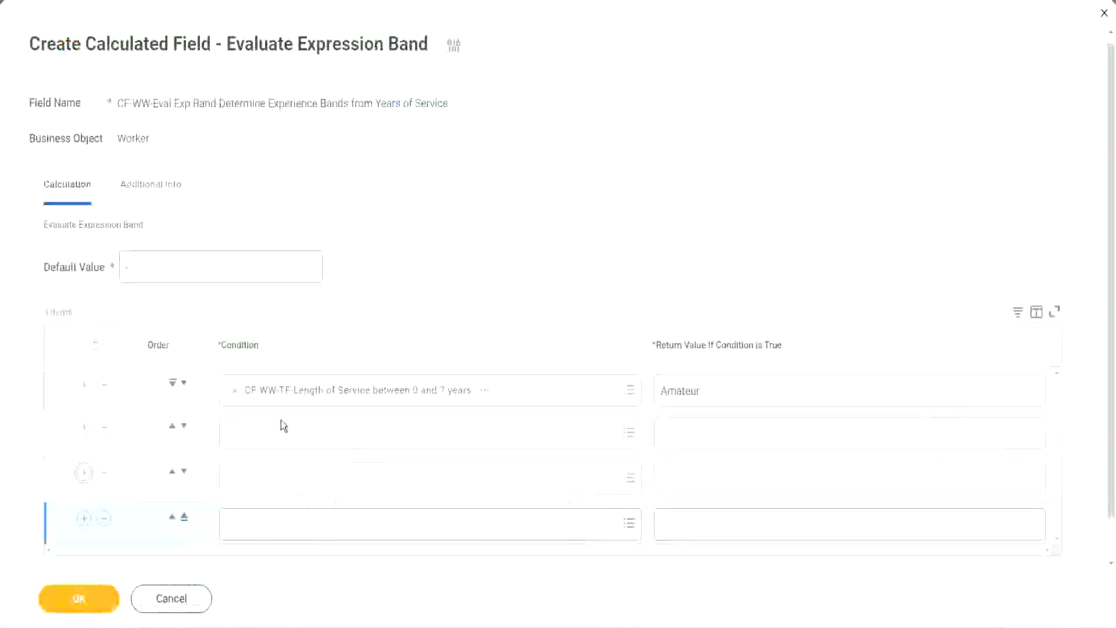
{"action": "left_click", "coordinate": [285, 430]}
{"action": "key", "text": "ctrl+v"}
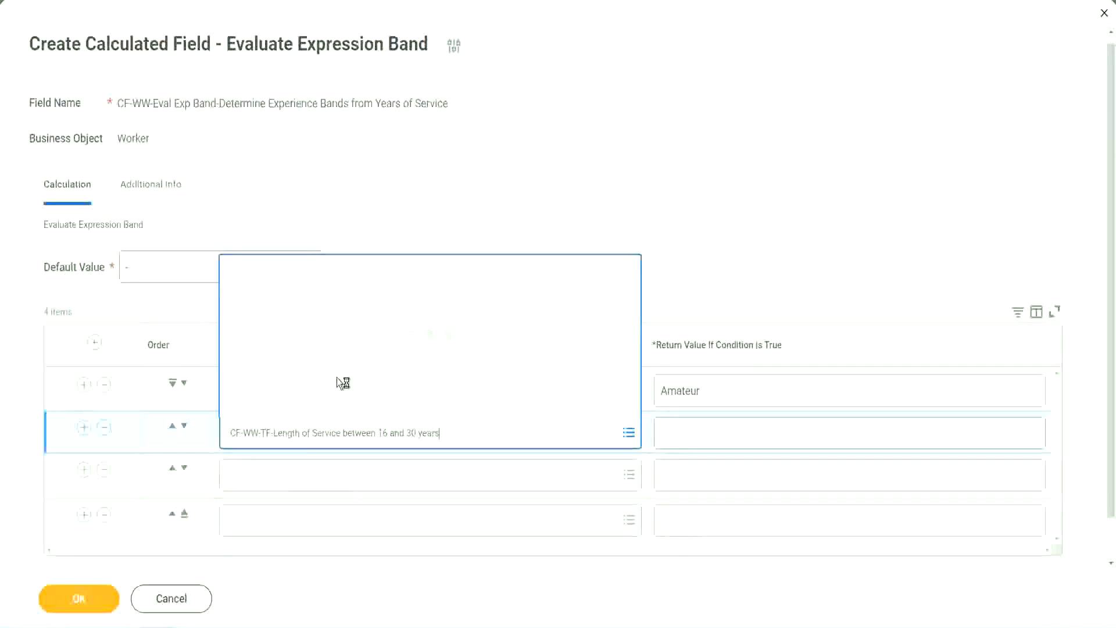
{"action": "left_click", "coordinate": [185, 426]}
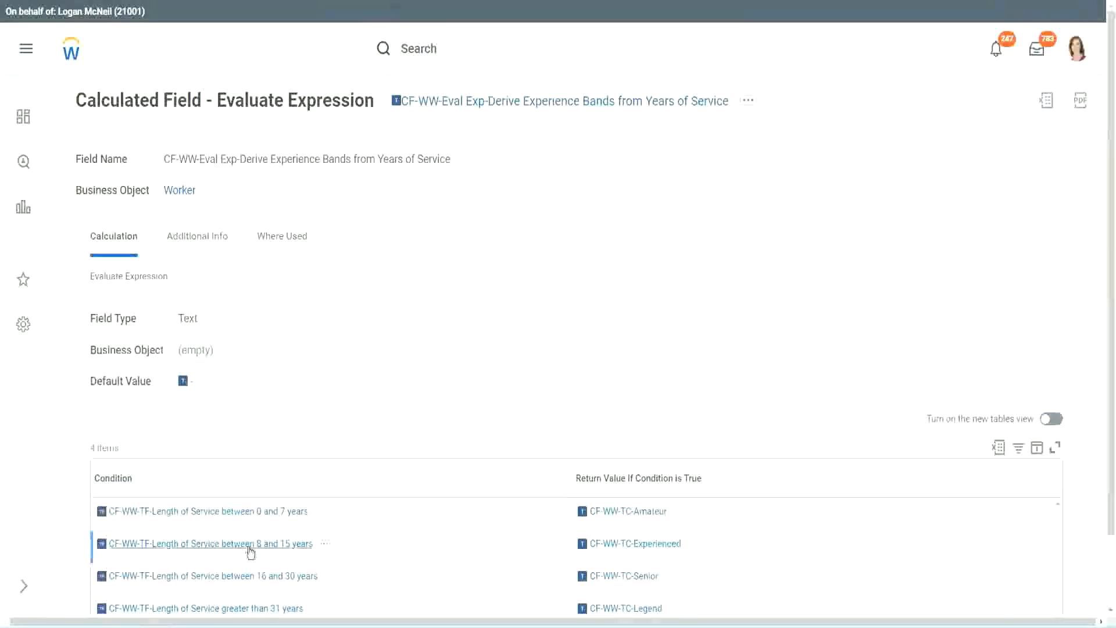
- Copy condition "CF-WW-TF-Length of Service between 8 and 15 years" from the existing field into the empty second row
{"action": "right_click", "coordinate": [249, 548]}
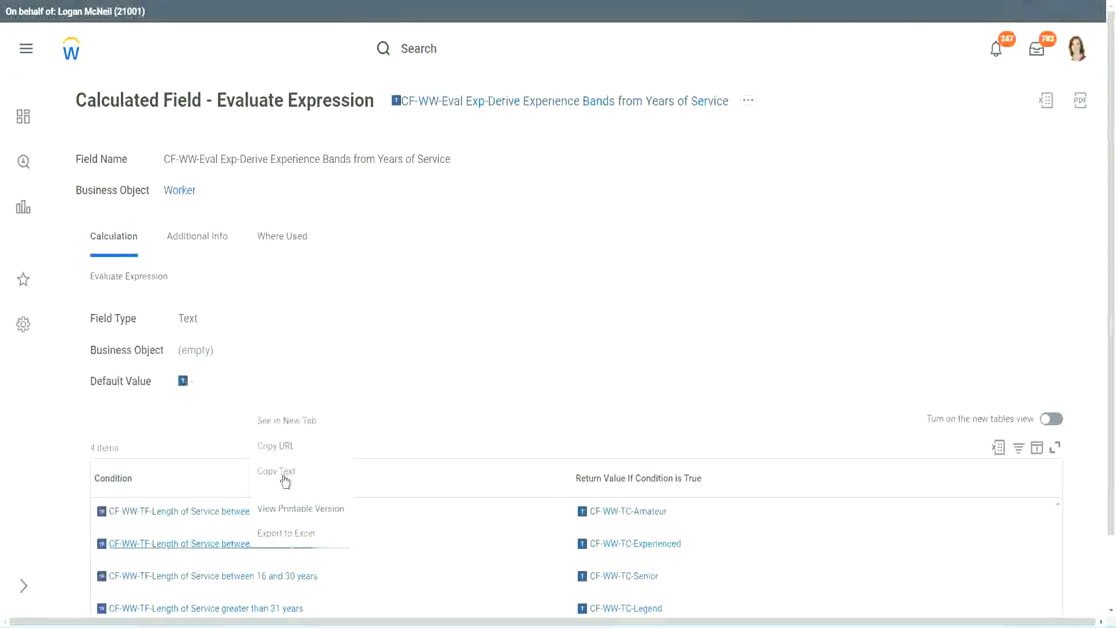
{"action": "left_click", "coordinate": [285, 422]}
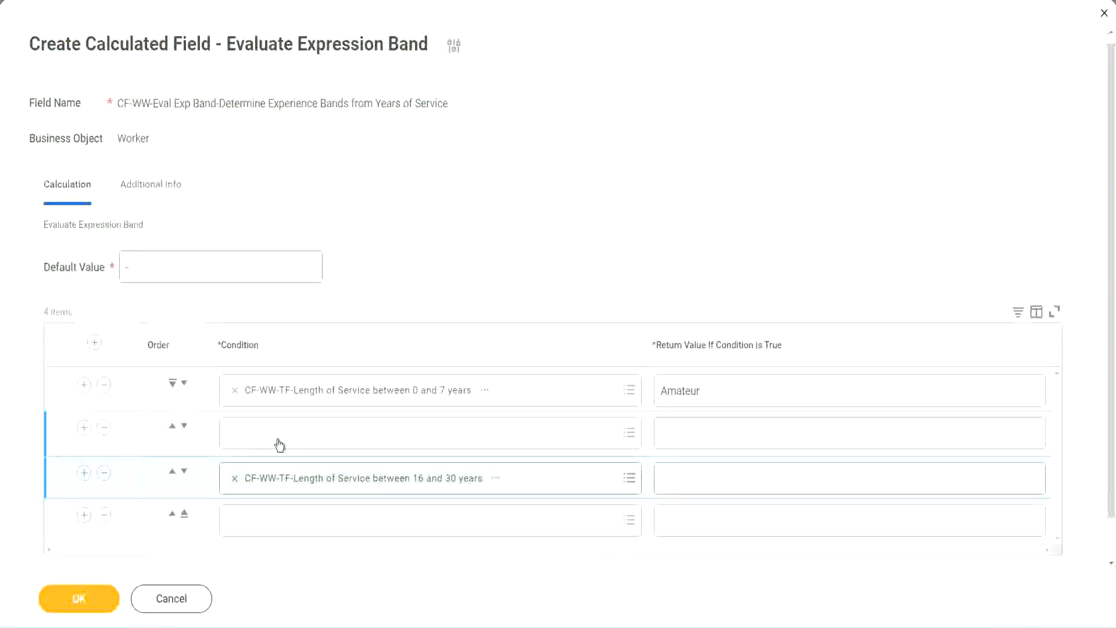
{"action": "left_click", "coordinate": [279, 445]}
{"action": "key", "text": "ctrl+v"}
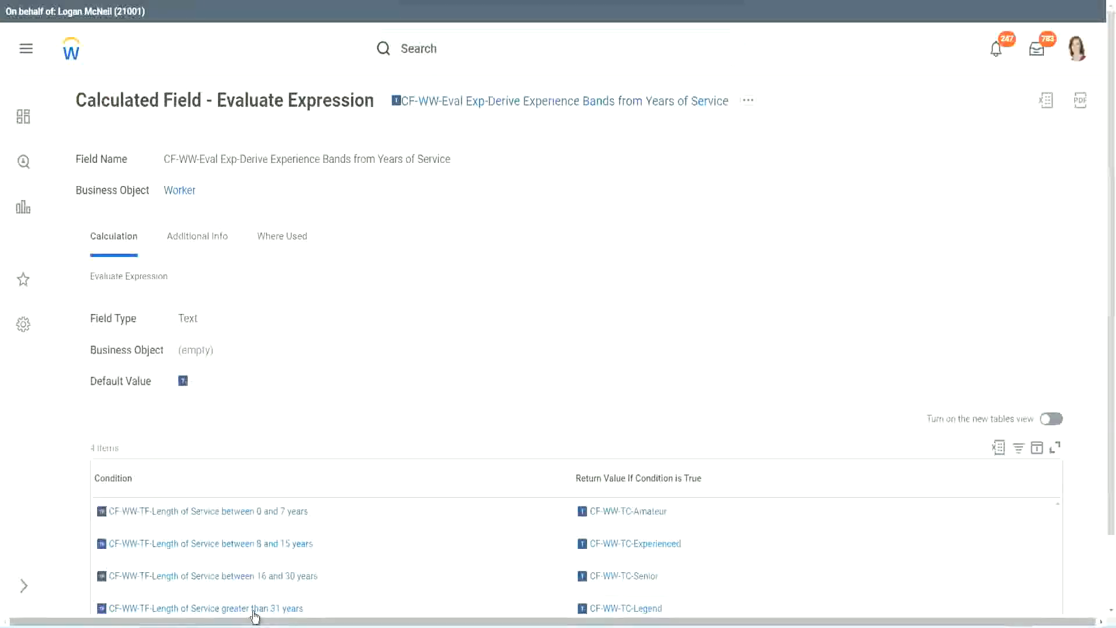
- Copy condition "CF-WW-TF-Length of Service greater than 31 years" from the existing field into the fourth row
{"action": "right_click", "coordinate": [255, 615]}
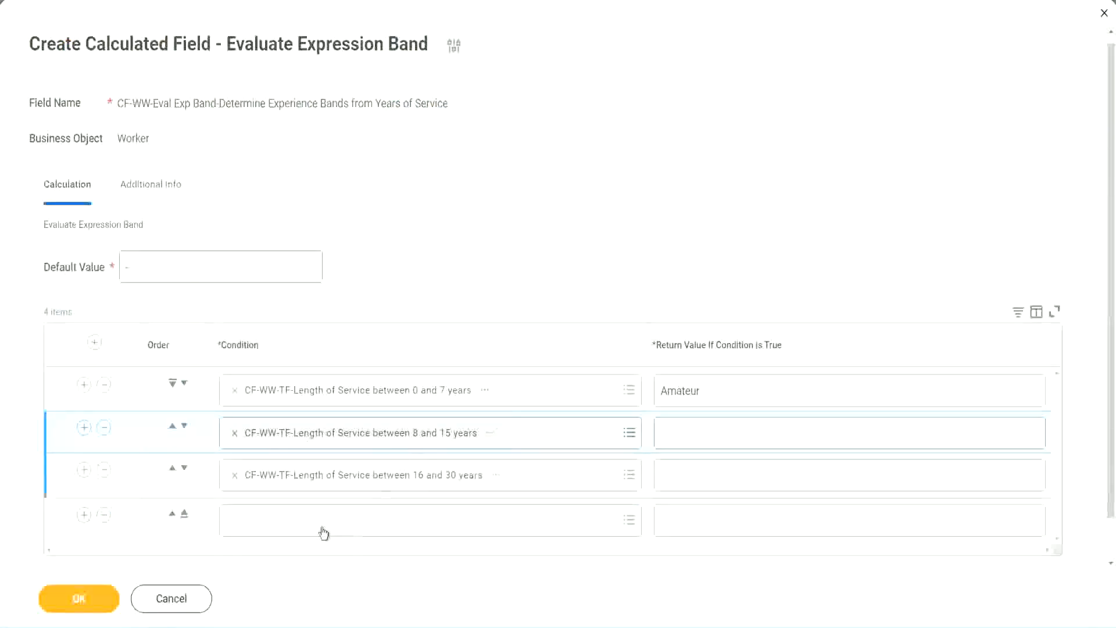
{"action": "left_click", "coordinate": [322, 522]}
{"action": "key", "text": "ctrl+v"}
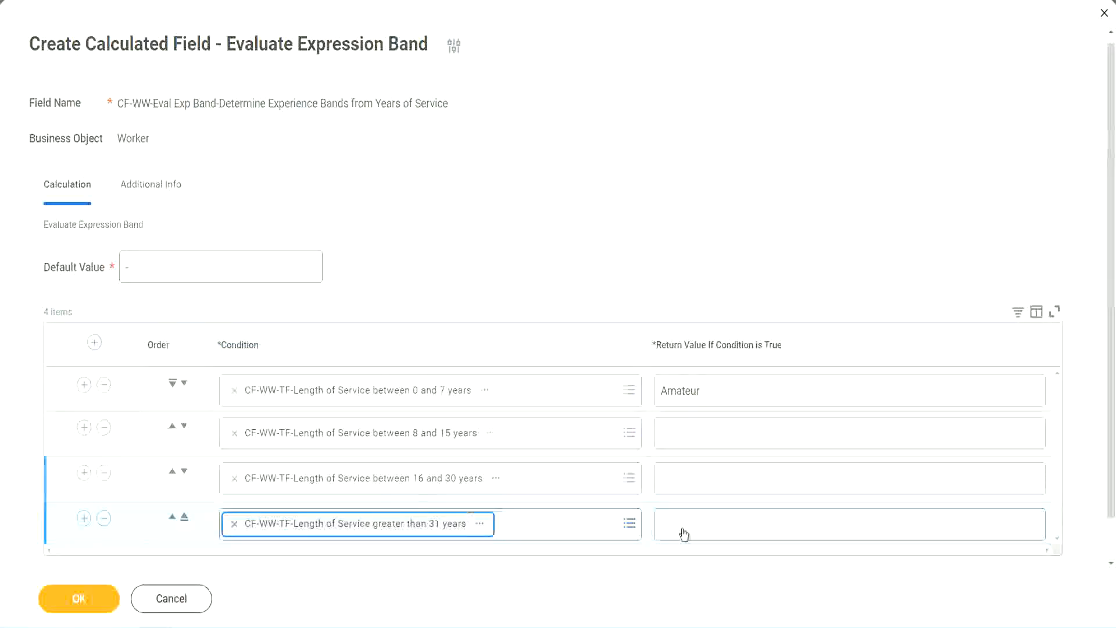
- Enter return values Legend for greater than 31 years, Senior for 16 to 30 and Experienced for 8 to 15, and save the calculated field
{"action": "left_click", "coordinate": [730, 521]}
{"action": "type", "text": "Le"}
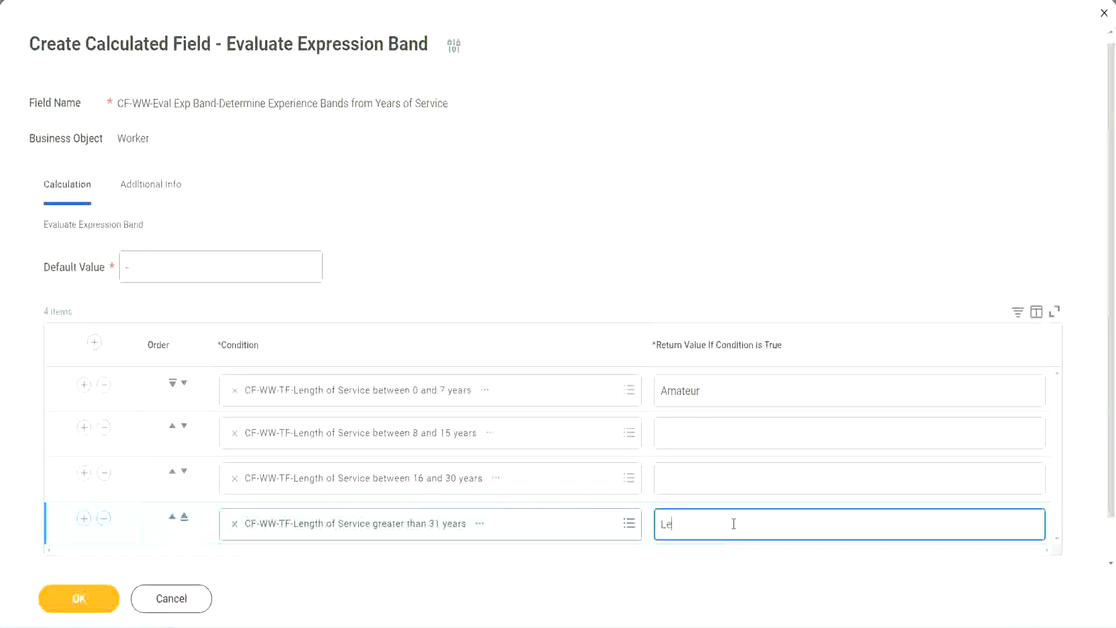
{"action": "type", "text": "gend"}
{"action": "left_click", "coordinate": [686, 477]}
{"action": "type", "text": "S"}
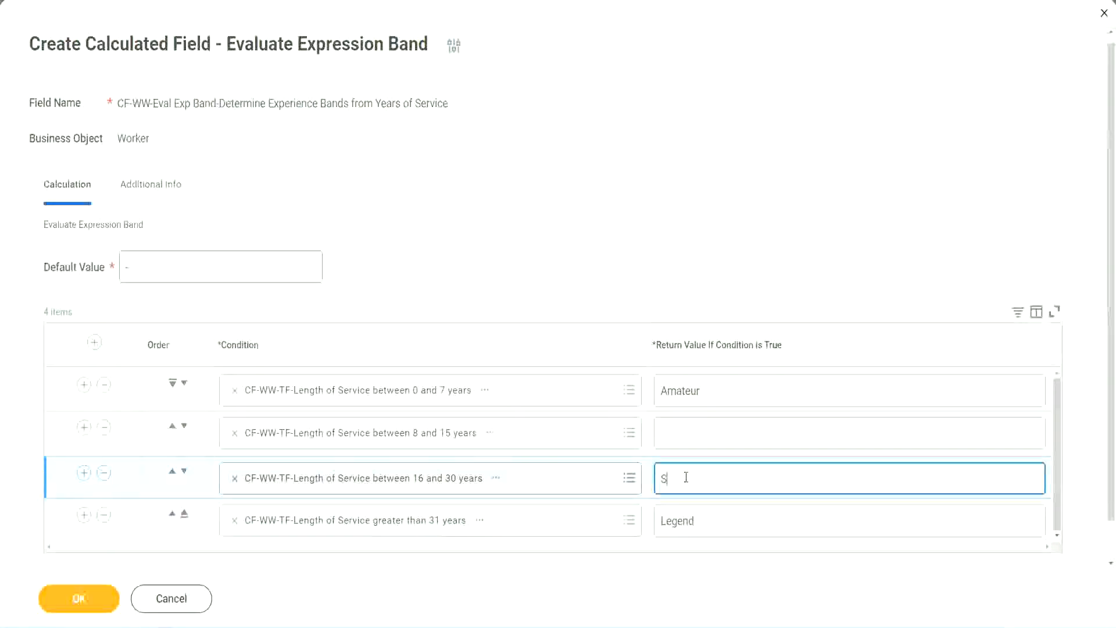
{"action": "type", "text": "enior"}
{"action": "left_click", "coordinate": [704, 434]}
{"action": "type", "text": "Ex"}
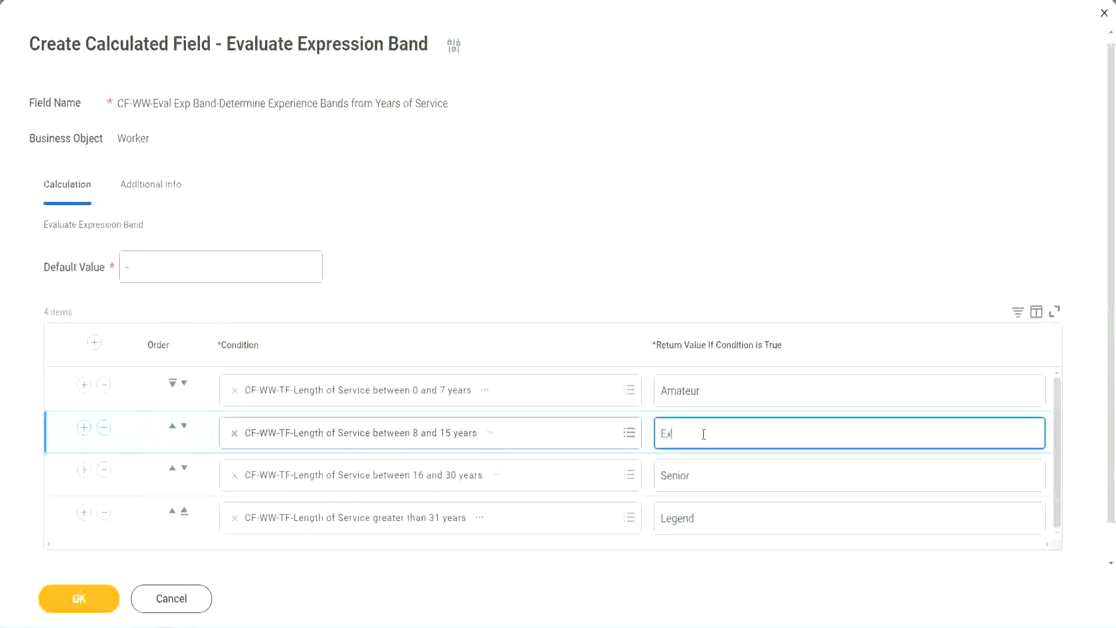
{"action": "type", "text": "perienced"}
{"action": "left_click", "coordinate": [93, 598]}
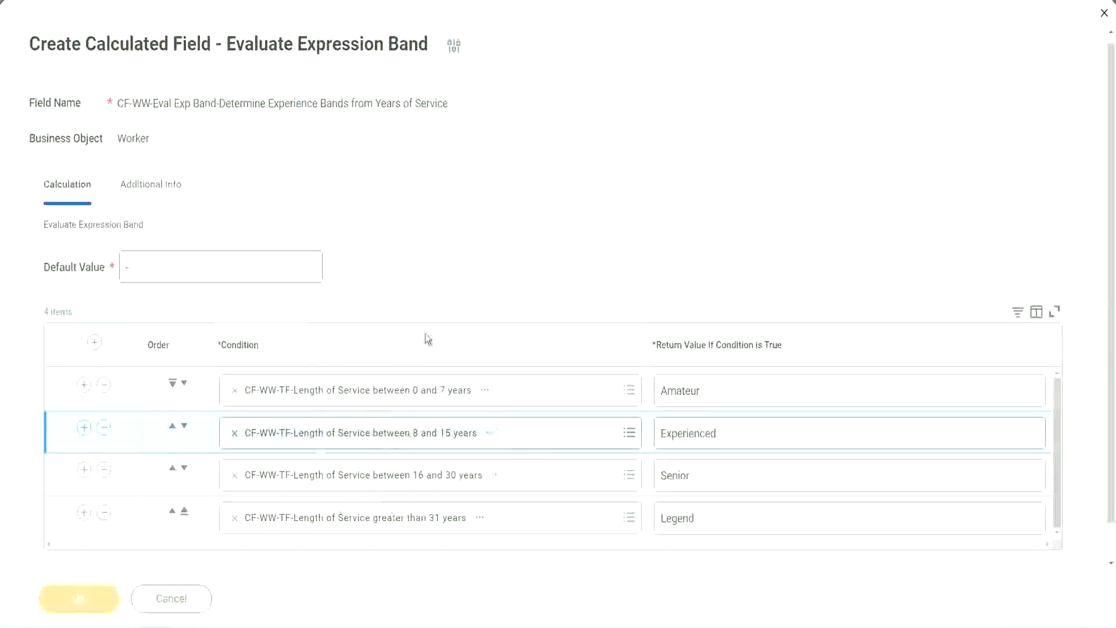
- Check the return value of each length-of-service condition in the saved calculated field and copy the field's name
{"action": "scroll", "coordinate": [384, 357], "scroll_direction": "down", "scroll_amount": 3}
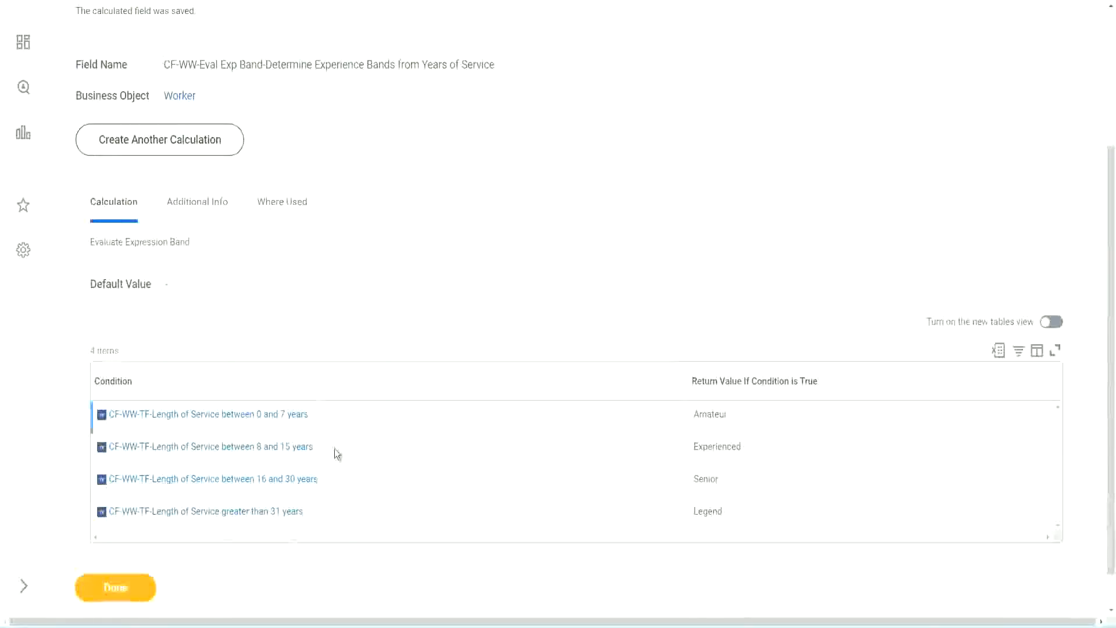
{"action": "double_click", "coordinate": [714, 413]}
{"action": "double_click", "coordinate": [707, 446]}
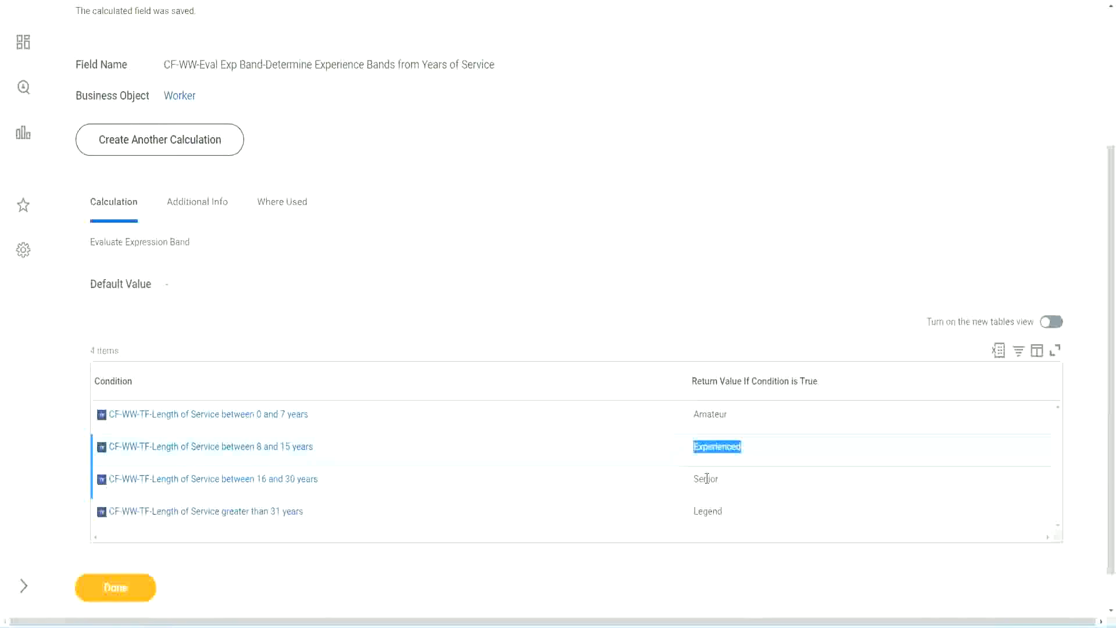
{"action": "double_click", "coordinate": [707, 478]}
{"action": "left_click", "coordinate": [710, 507]}
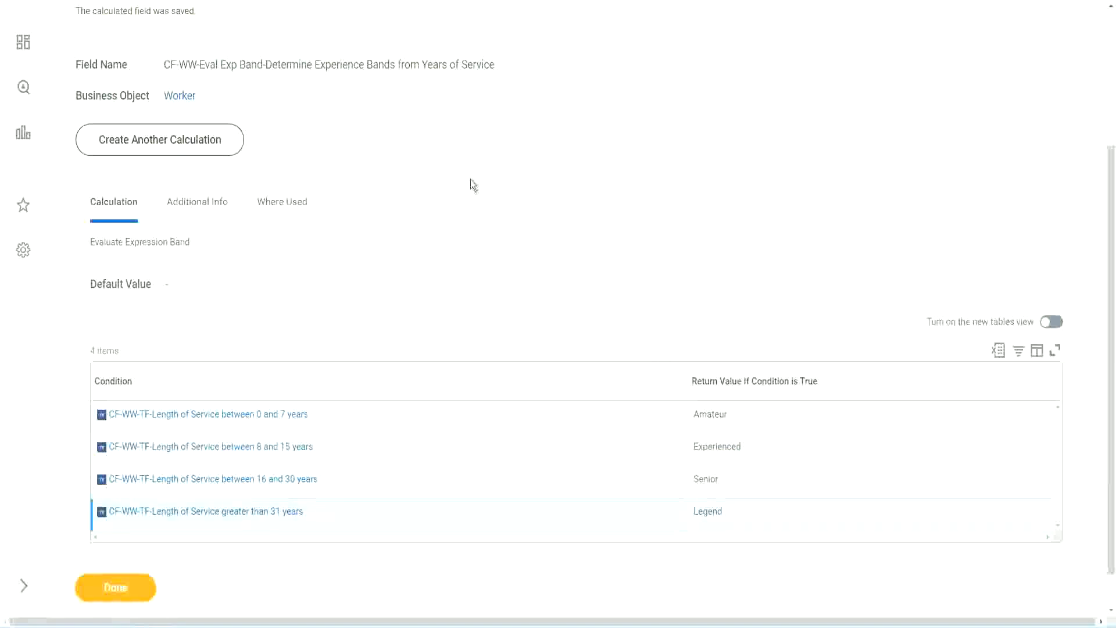
{"action": "scroll", "coordinate": [473, 184], "scroll_direction": "up", "scroll_amount": 4}
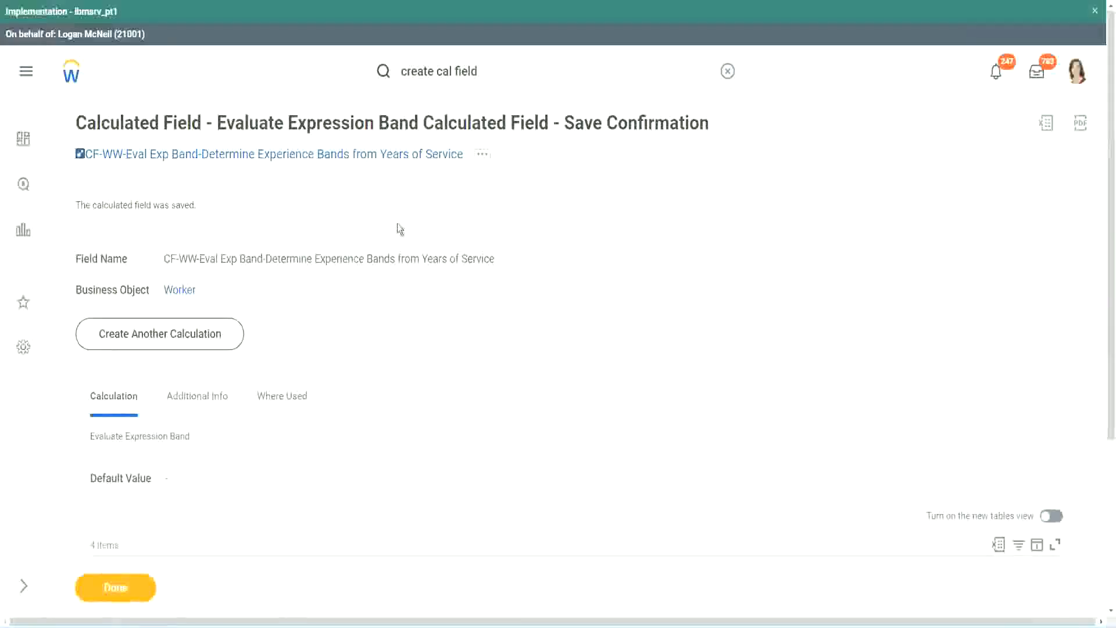
{"action": "right_click", "coordinate": [367, 184]}
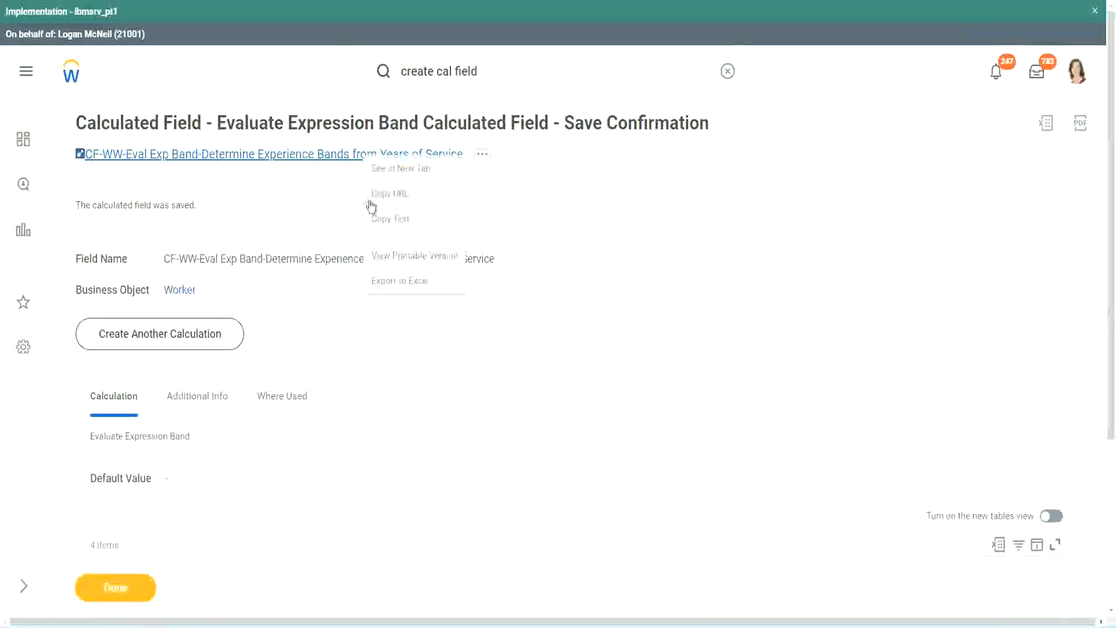
{"action": "left_click", "coordinate": [388, 225]}
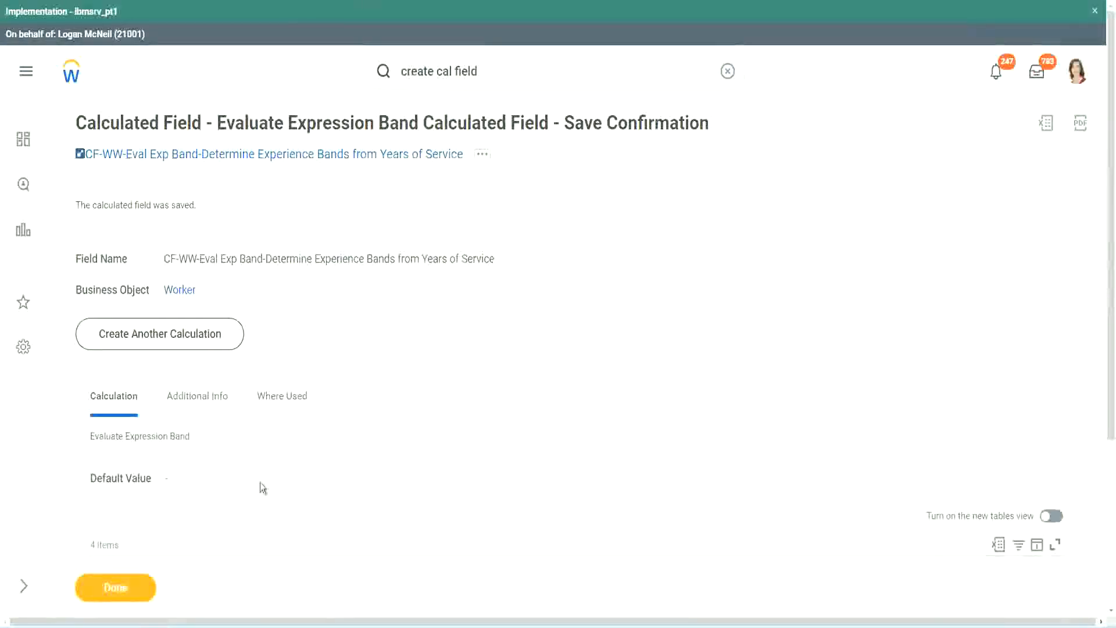
- Review the saved field's conditions alongside the years-of-service notes in Notepad++, and close the save confirmation in Workday
{"action": "scroll", "coordinate": [369, 450], "scroll_direction": "down", "scroll_amount": 4}
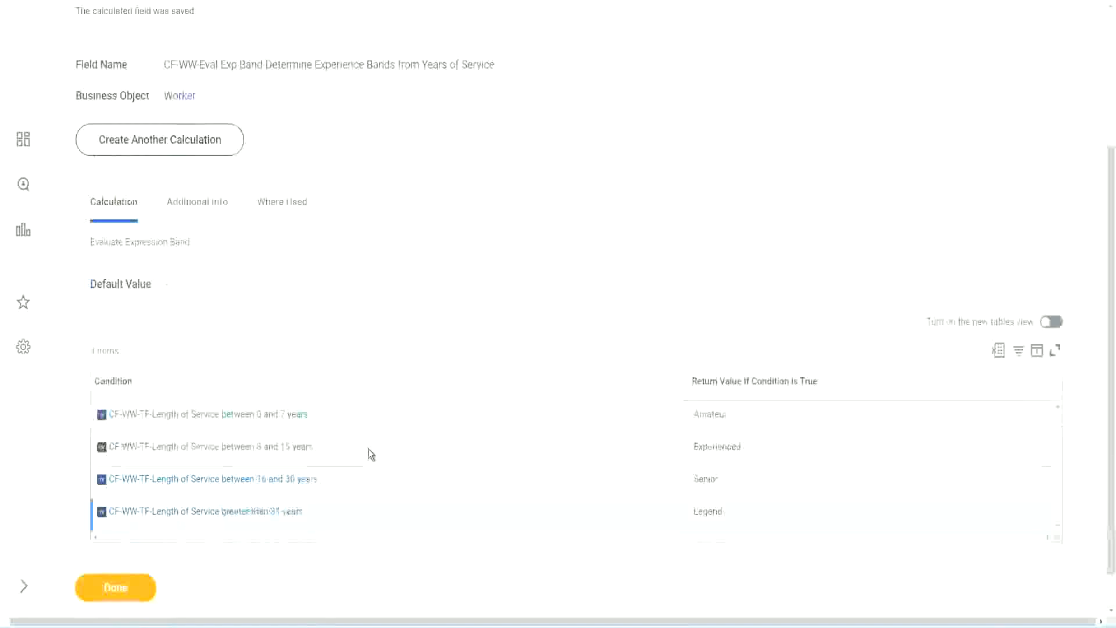
{"action": "scroll", "coordinate": [368, 448], "scroll_direction": "down", "scroll_amount": 1}
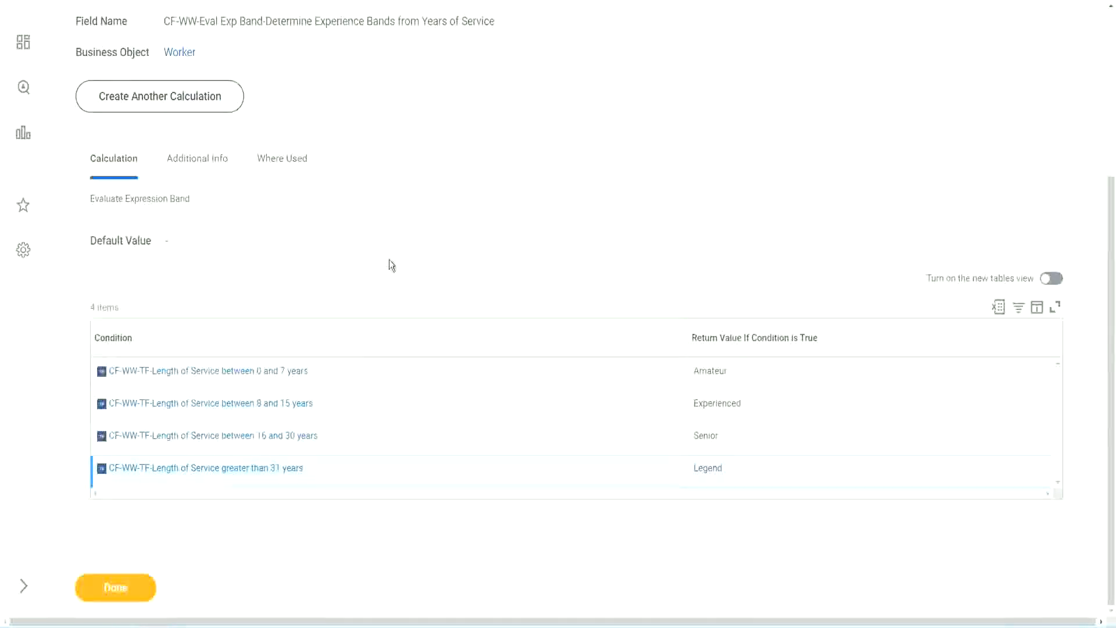
{"action": "scroll", "coordinate": [389, 260], "scroll_direction": "up", "scroll_amount": 3}
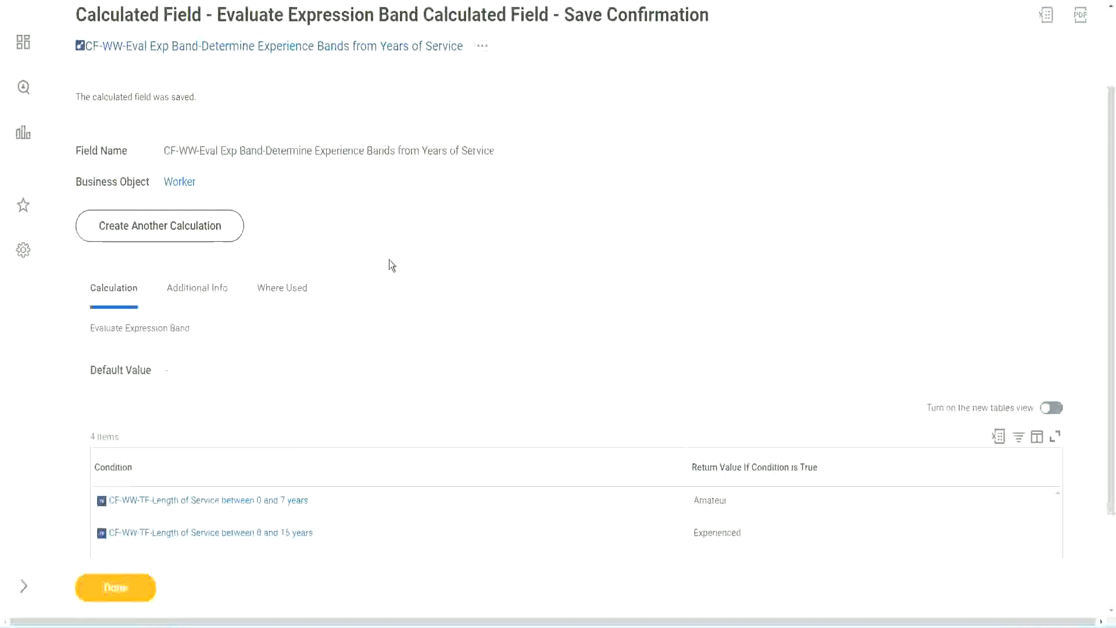
{"action": "scroll", "coordinate": [389, 260], "scroll_direction": "down", "scroll_amount": 3}
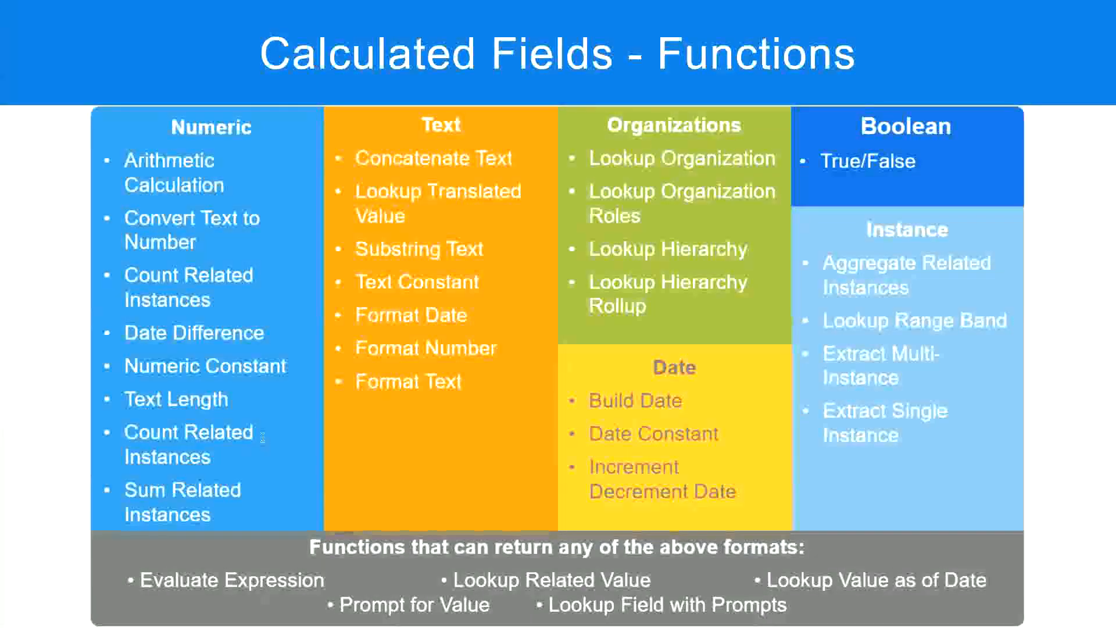
{"action": "key", "text": "alt+Tab"}
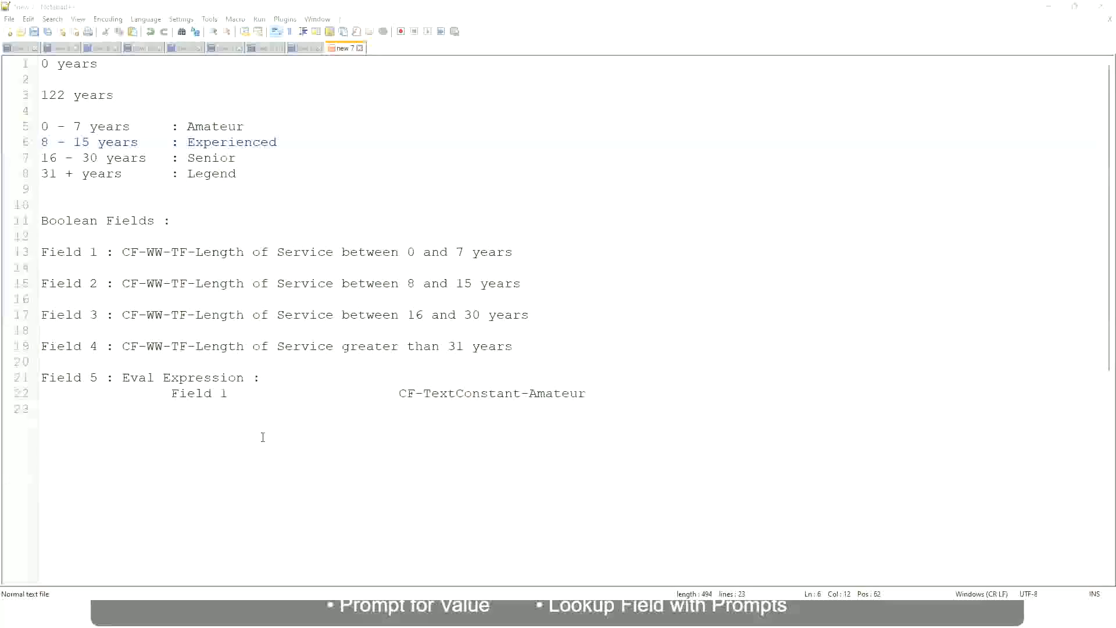
{"action": "key", "text": "alt+Tab"}
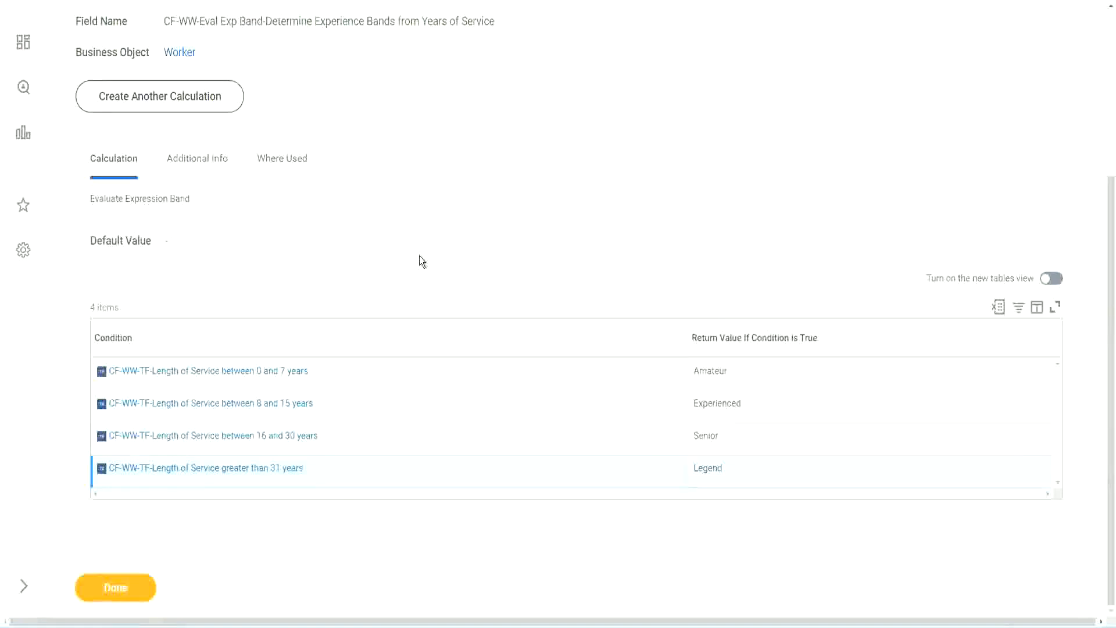
{"action": "scroll", "coordinate": [420, 256], "scroll_direction": "up", "scroll_amount": 1}
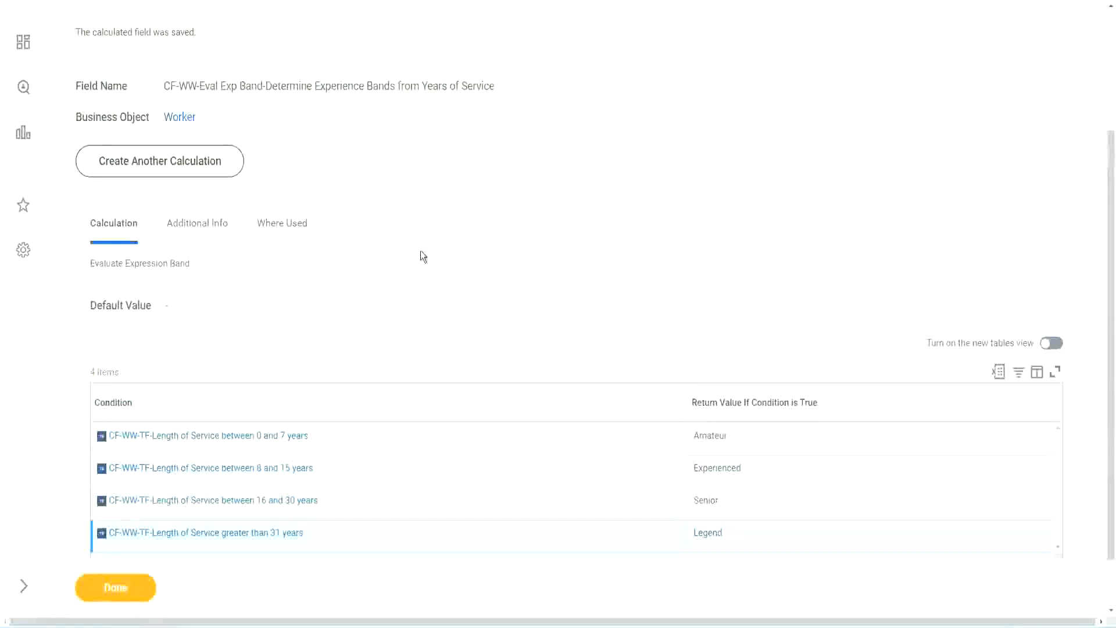
{"action": "scroll", "coordinate": [420, 256], "scroll_direction": "up", "scroll_amount": 3}
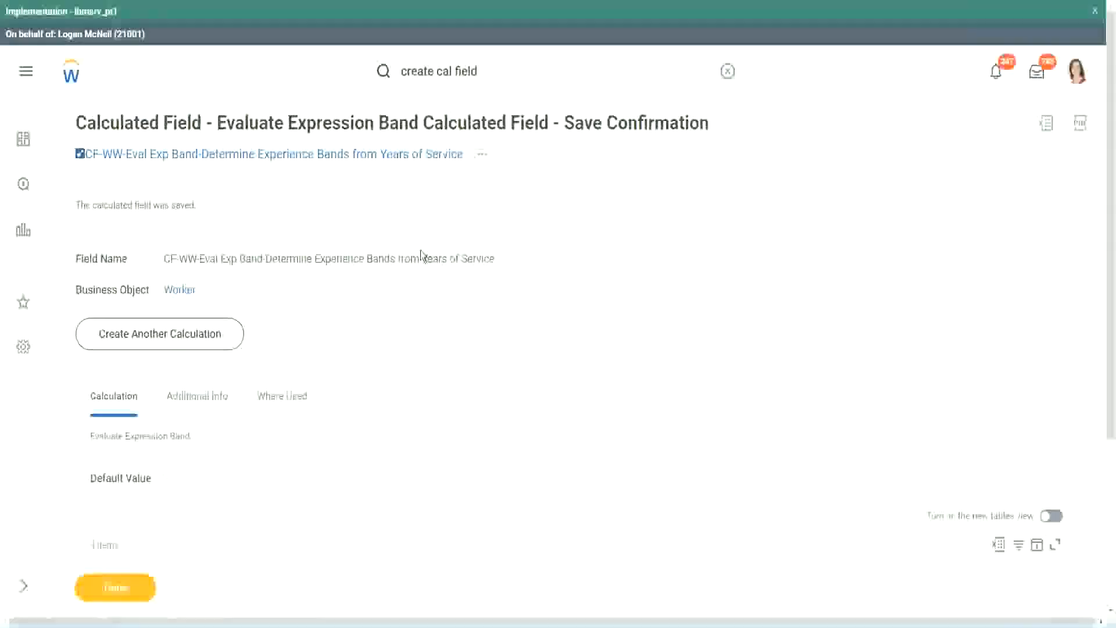
{"action": "scroll", "coordinate": [234, 444], "scroll_direction": "down", "scroll_amount": 4}
{"action": "left_click", "coordinate": [116, 593]}
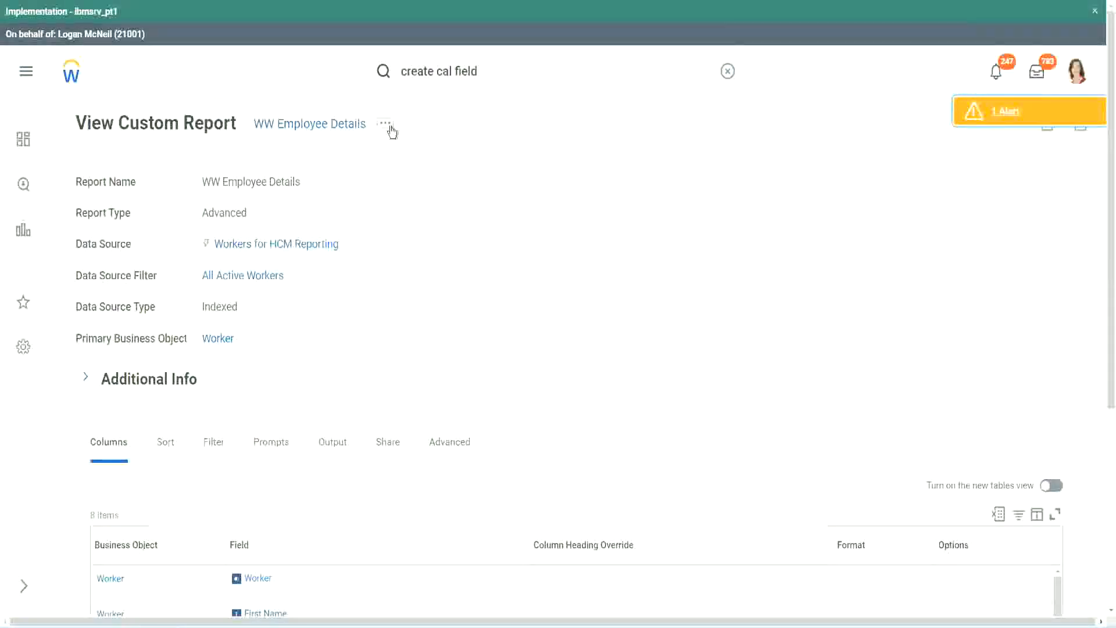
- Open the custom report WW Employee Details for editing
{"action": "left_click", "coordinate": [386, 123]}
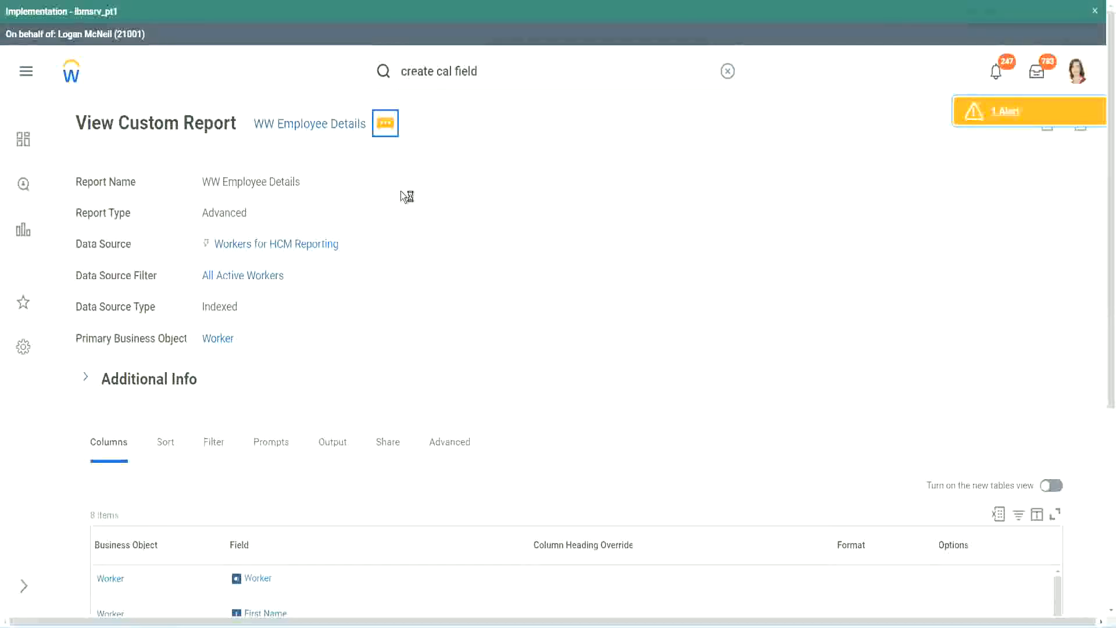
{"action": "mouse_move", "coordinate": [451, 189]}
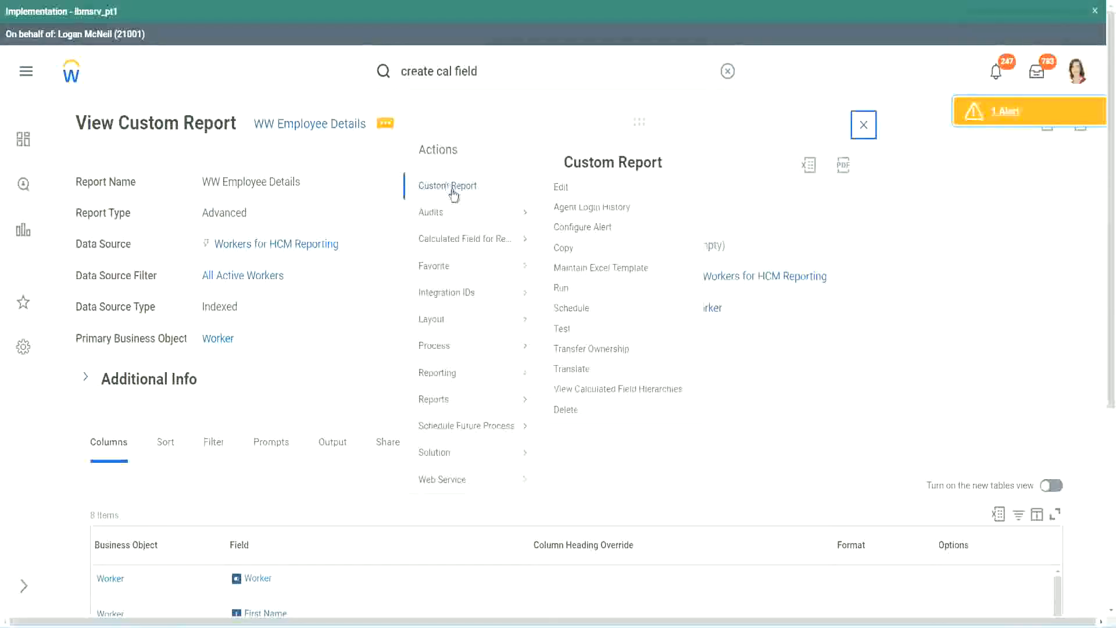
{"action": "left_click", "coordinate": [561, 187]}
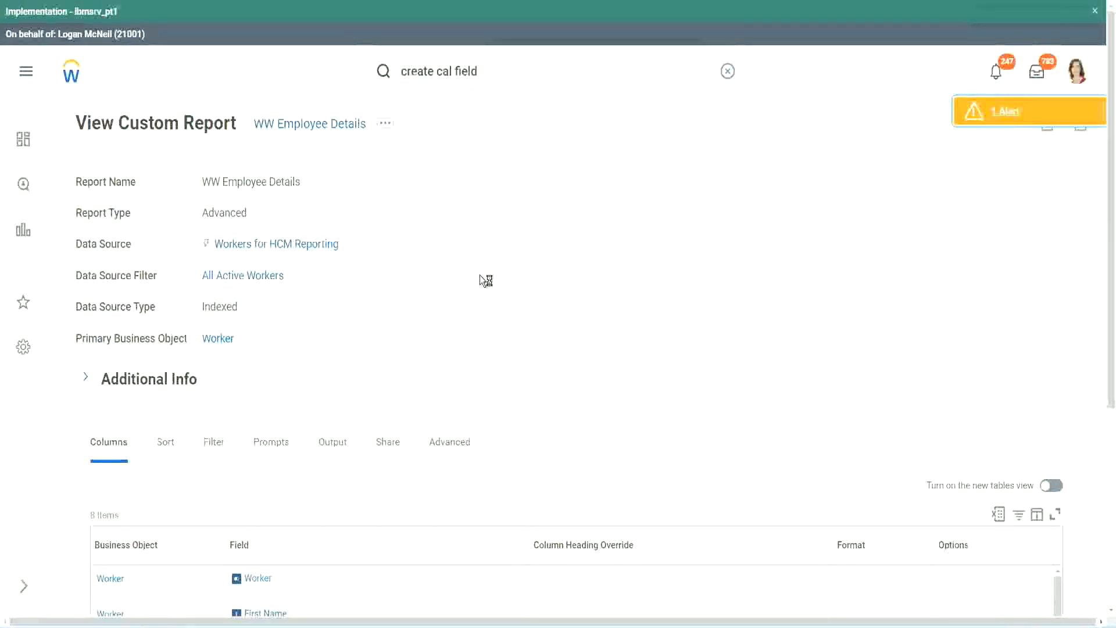
{"action": "scroll", "coordinate": [479, 275], "scroll_direction": "down", "scroll_amount": 1}
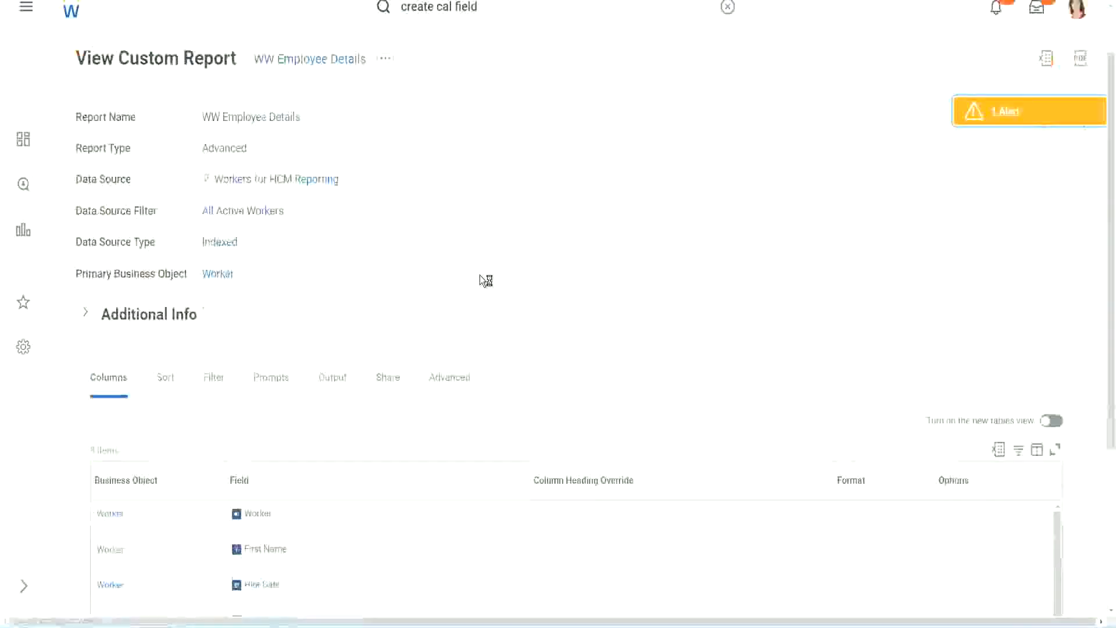
{"action": "scroll", "coordinate": [479, 280], "scroll_direction": "down", "scroll_amount": 4}
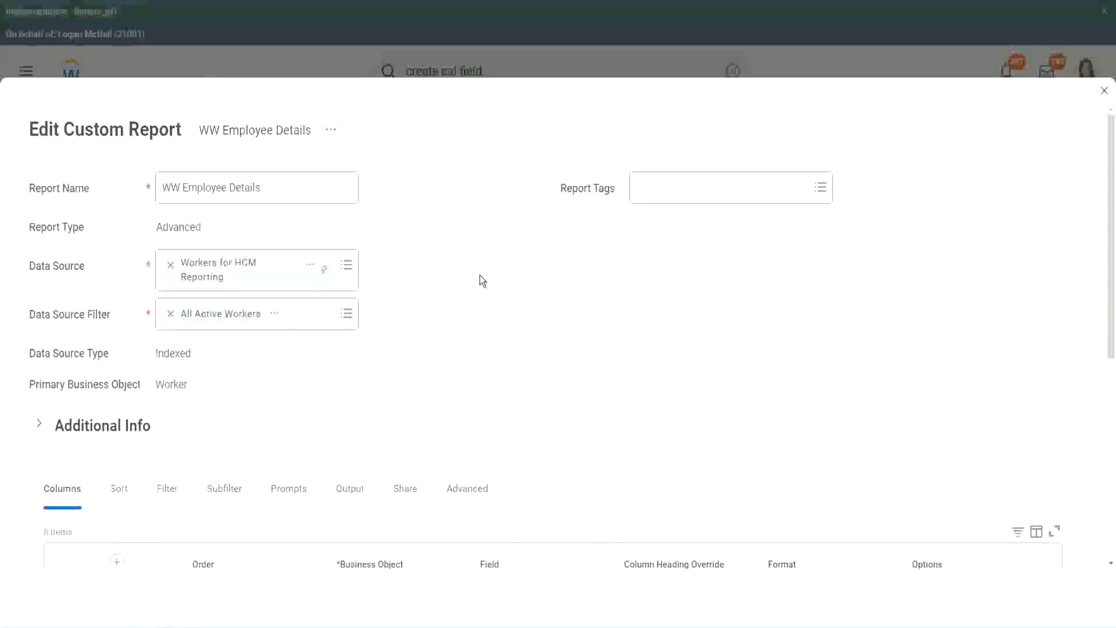
- Add a Worker column at the end of the report and paste the preceding column's field name into its field search
{"action": "scroll", "coordinate": [406, 483], "scroll_direction": "down", "scroll_amount": 8}
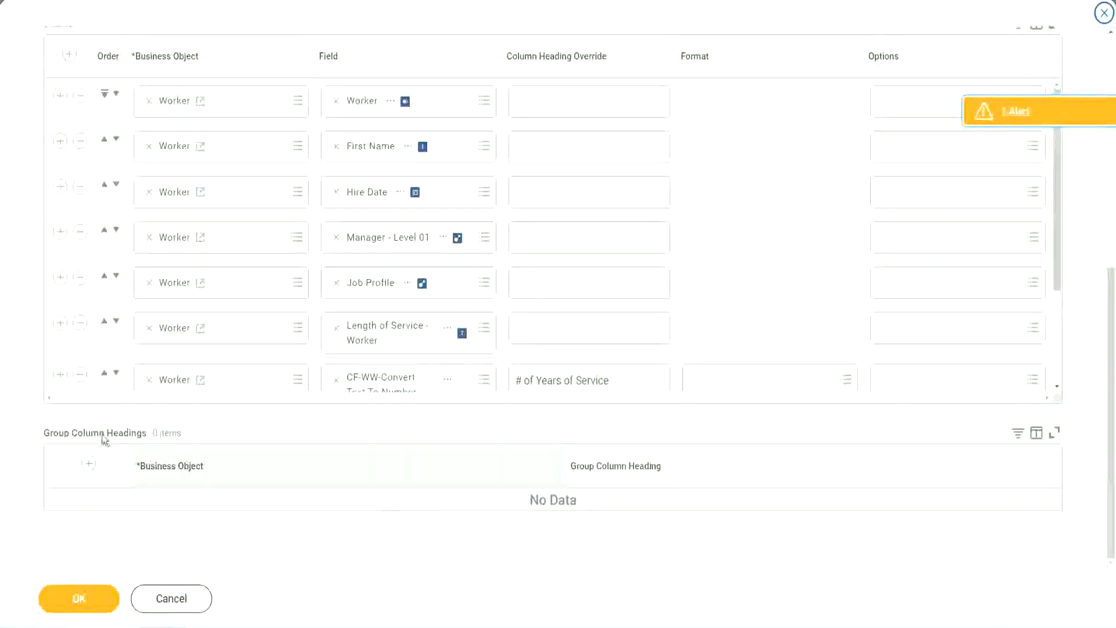
{"action": "scroll", "coordinate": [235, 287], "scroll_direction": "down", "scroll_amount": 3}
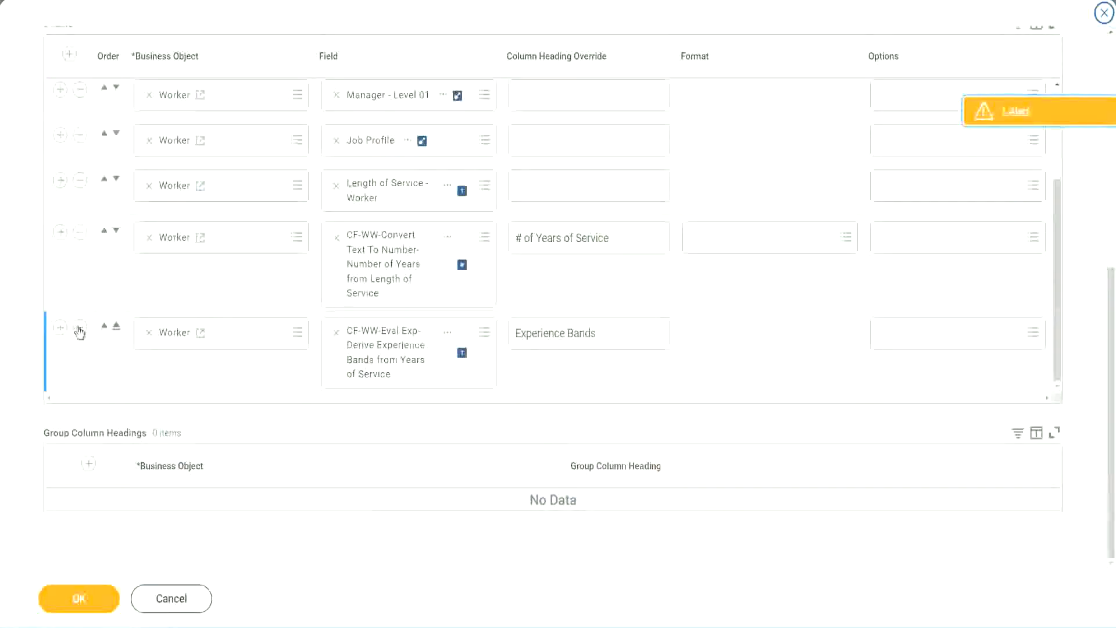
{"action": "left_click", "coordinate": [60, 327]}
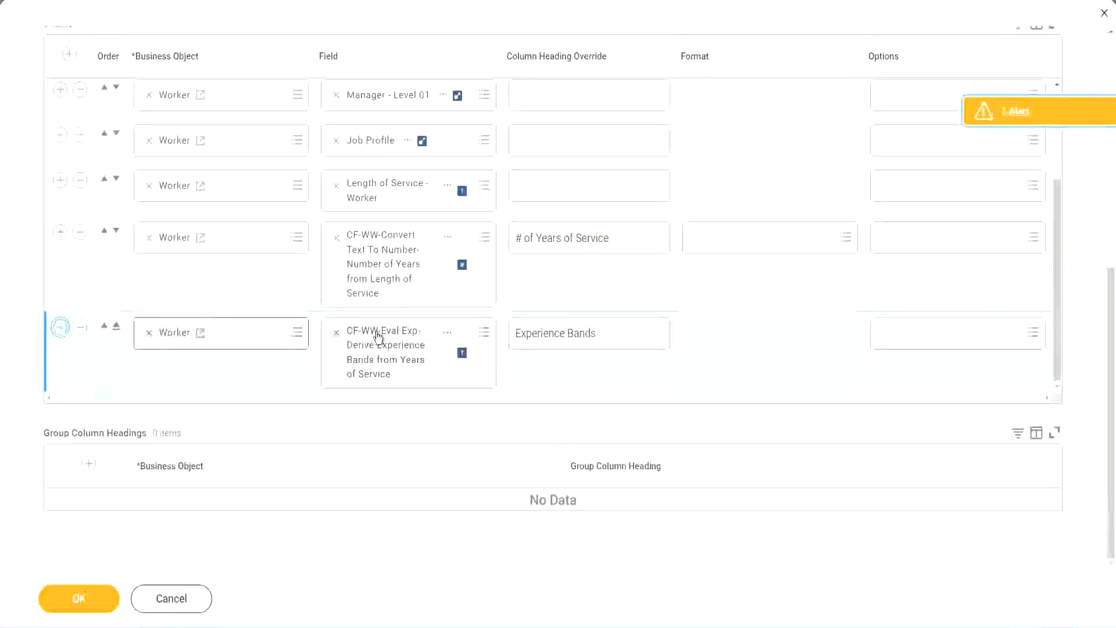
{"action": "scroll", "coordinate": [408, 304], "scroll_direction": "down", "scroll_amount": 1}
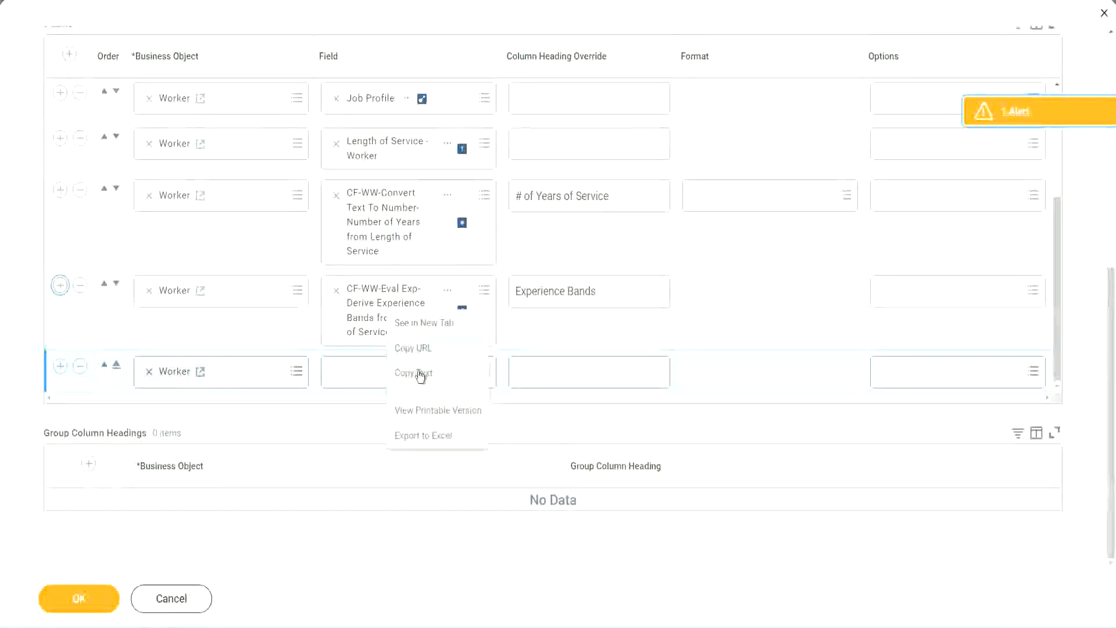
{"action": "left_click", "coordinate": [350, 378]}
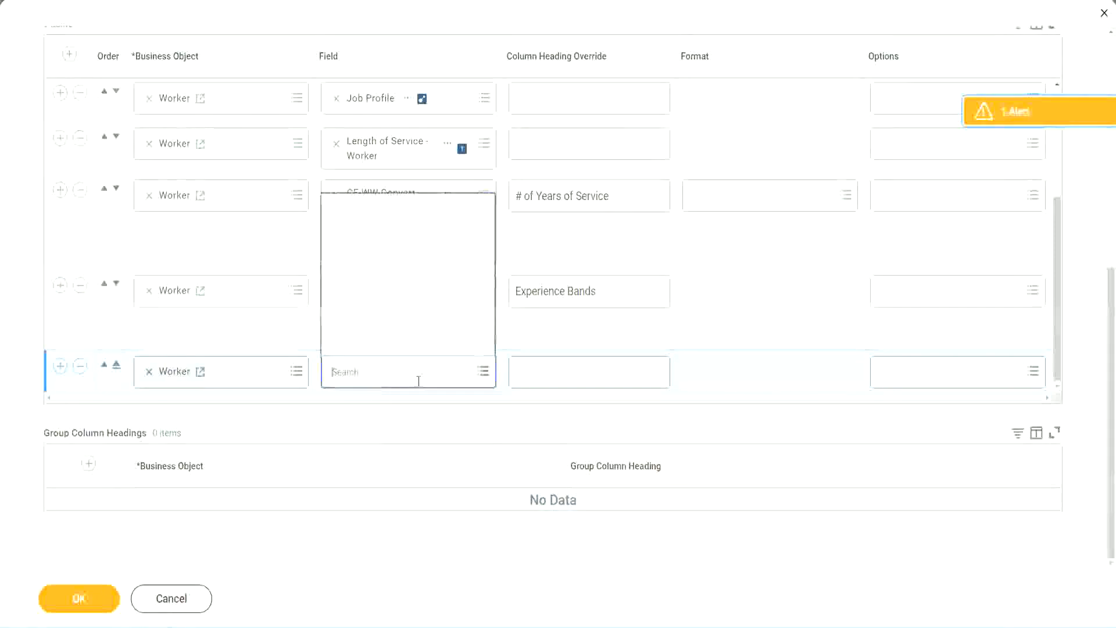
{"action": "key", "text": "ctrl+v"}
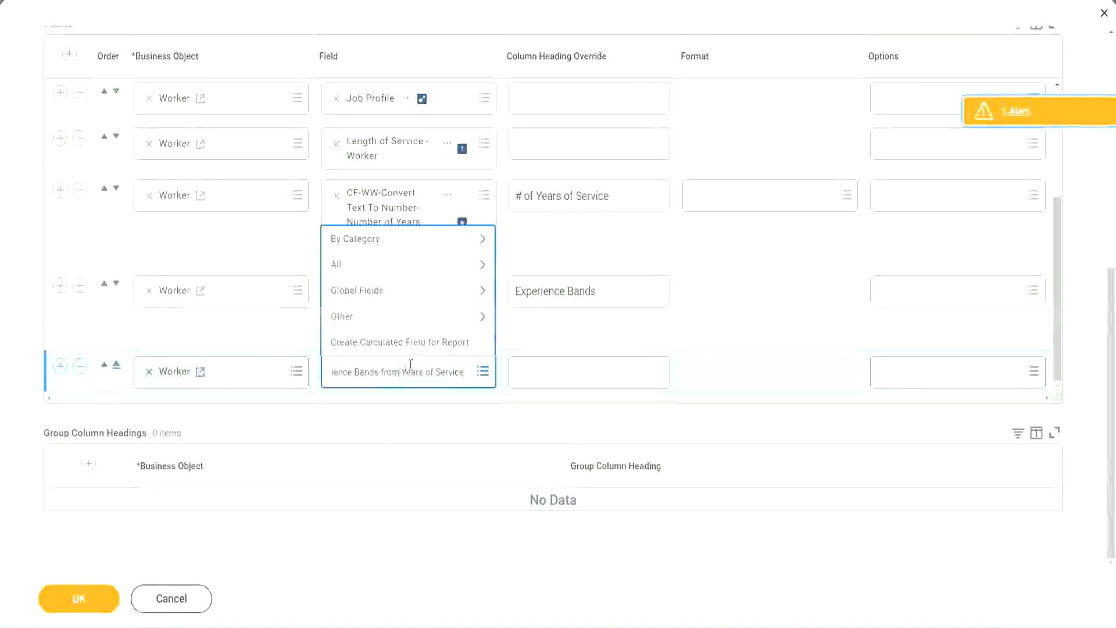
- Change the search text to "CF-WW-Eval Exp Band" and select CF-WW-Eval Exp Band-Determine Experience Bands from Years of Service as the new column's field
{"action": "key", "text": "ctrl+a"}
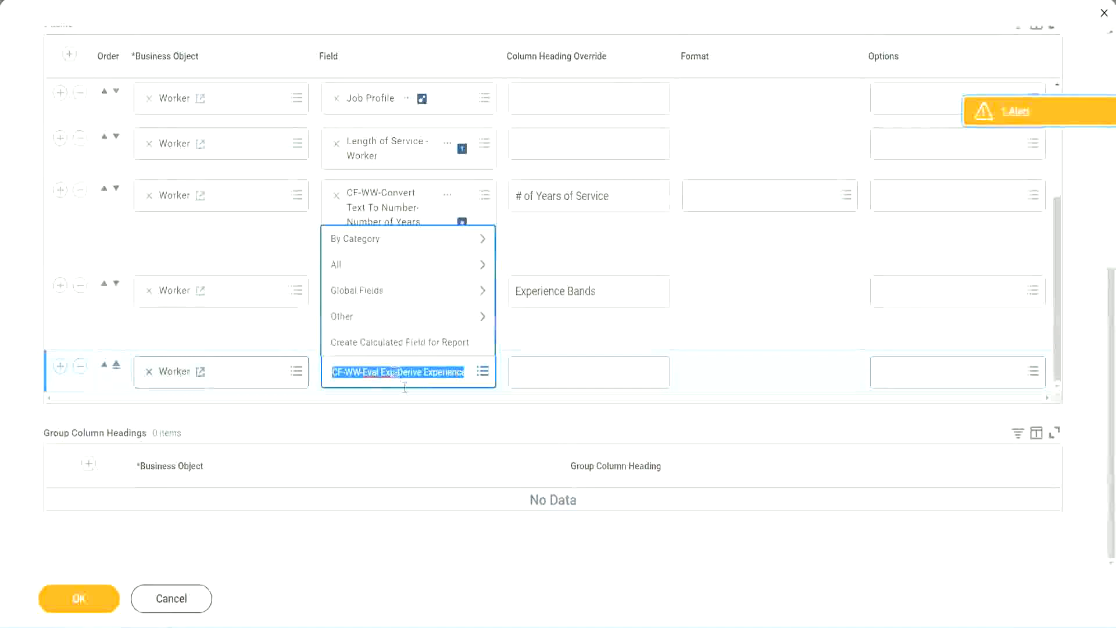
{"action": "left_click", "coordinate": [417, 381]}
{"action": "key", "text": "BackSpace"}
{"action": "type", "text": "Band"}
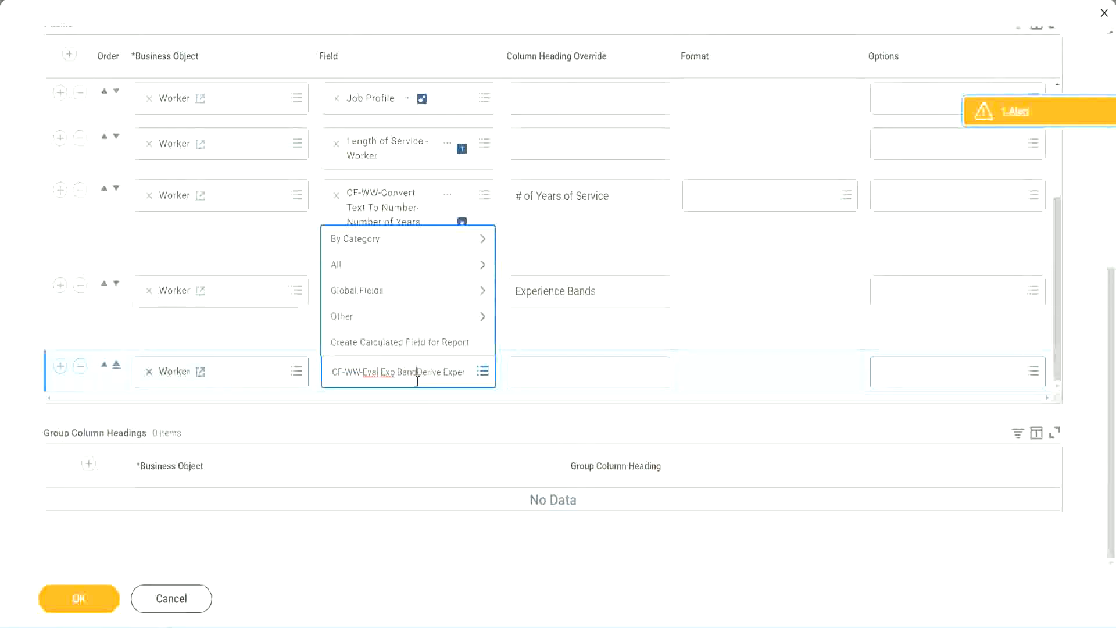
{"action": "key", "text": "Delete"}
{"action": "key", "text": "Delete"}
{"action": "key", "text": "Delete"}
{"action": "key", "text": "Delete"}
{"action": "key", "text": "Delete"}
{"action": "key", "text": "Delete"}
{"action": "key", "text": "Delete"}
{"action": "key", "text": "Delete"}
{"action": "key", "text": "Delete"}
{"action": "key", "text": "Delete"}
{"action": "key", "text": "Delete"}
{"action": "key", "text": "Delete"}
{"action": "key", "text": "Delete"}
{"action": "key", "text": "Delete"}
{"action": "key", "text": "Delete"}
{"action": "key", "text": "Delete"}
{"action": "key", "text": "Delete"}
{"action": "key", "text": "Return"}
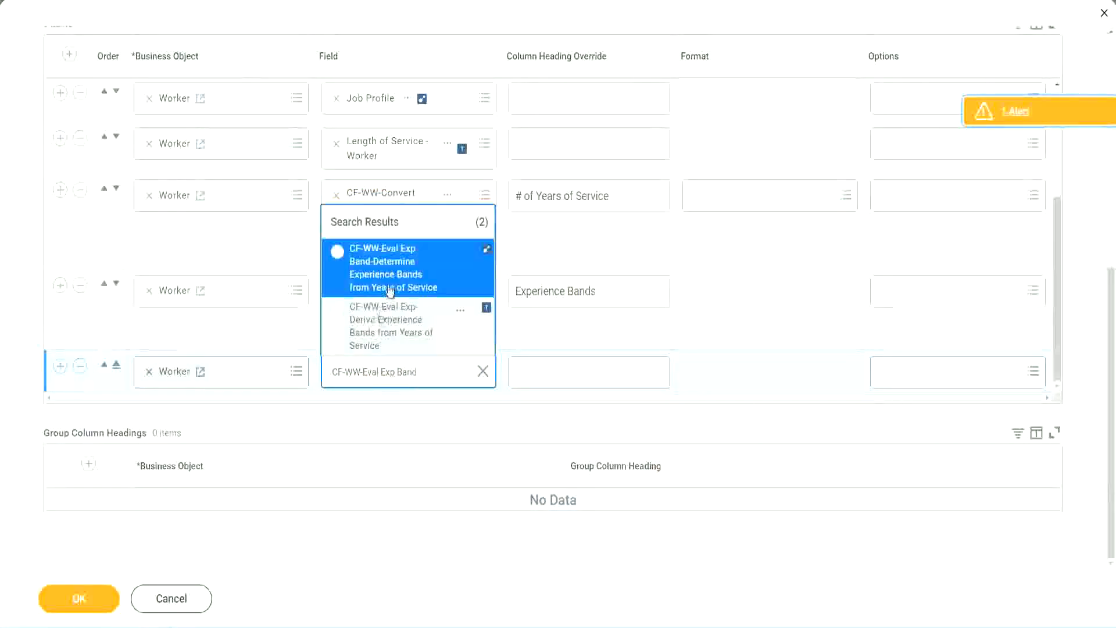
{"action": "left_click", "coordinate": [407, 275]}
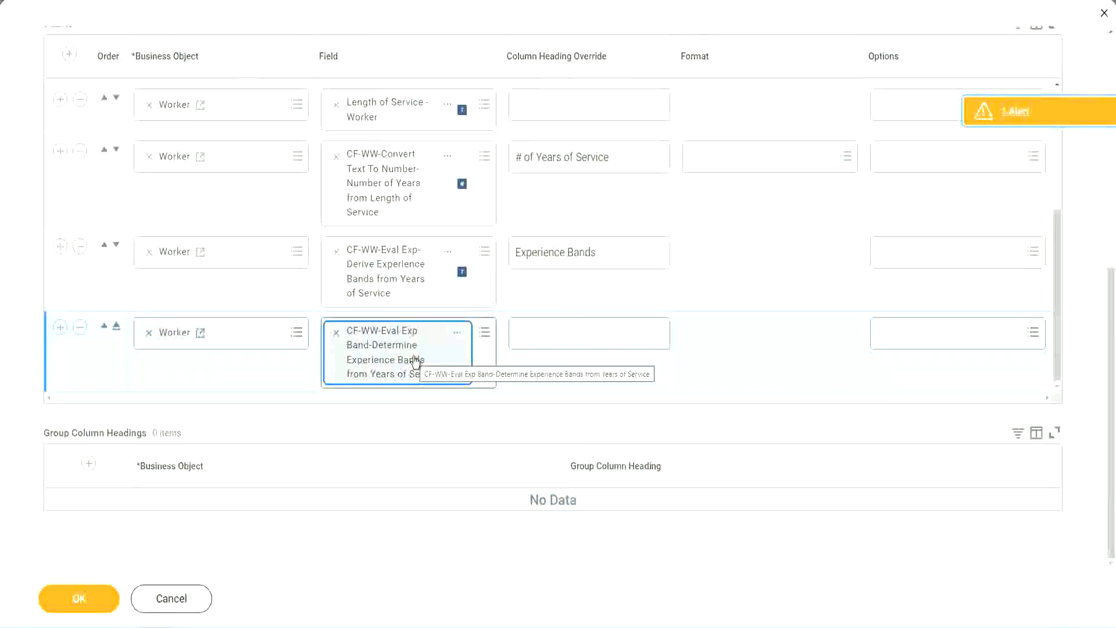
- Set the new column's heading override to "Experience Bands (Eval Exp Bands)", reusing the heading of the column above, and save the report
{"action": "triple_click", "coordinate": [614, 253]}
{"action": "key", "text": "ctrl+c"}
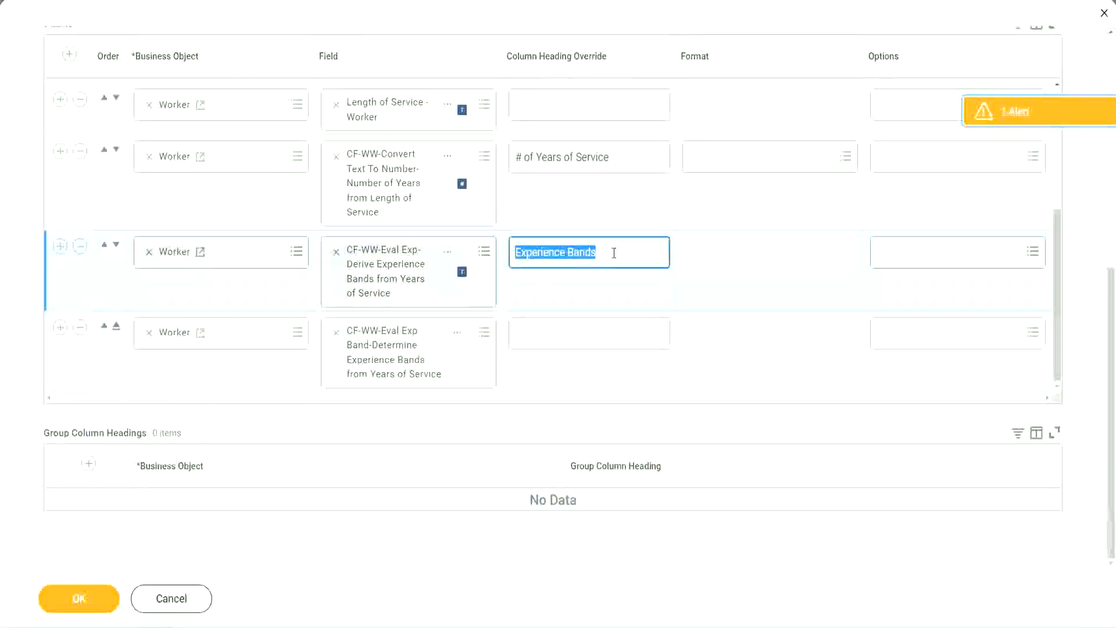
{"action": "left_click", "coordinate": [542, 332]}
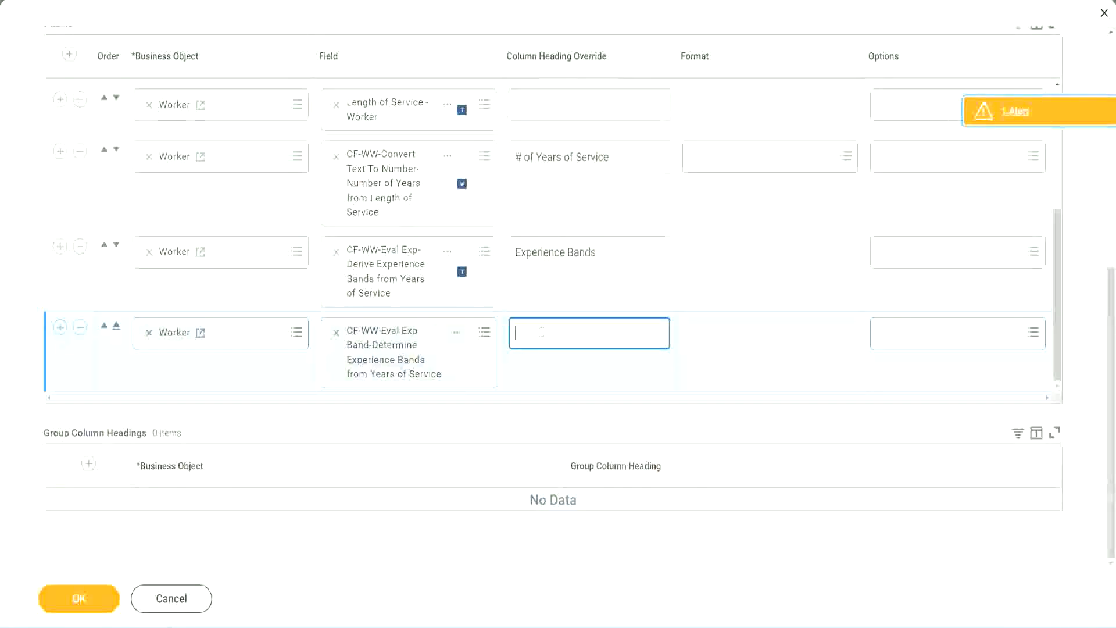
{"action": "key", "text": "ctrl+v"}
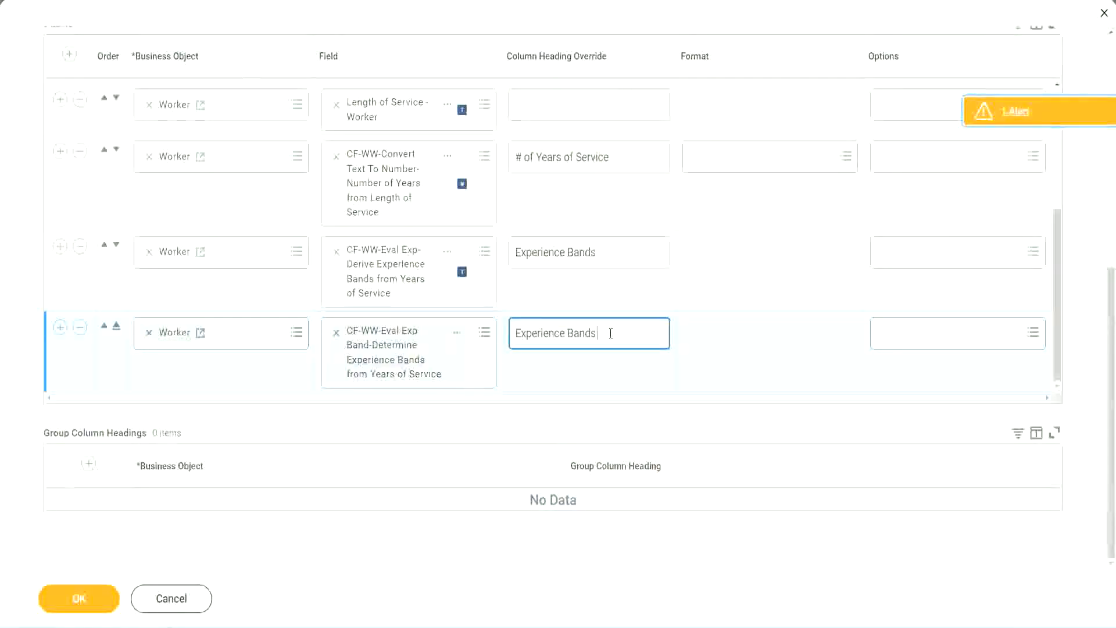
{"action": "type", "text": "(Eval E"}
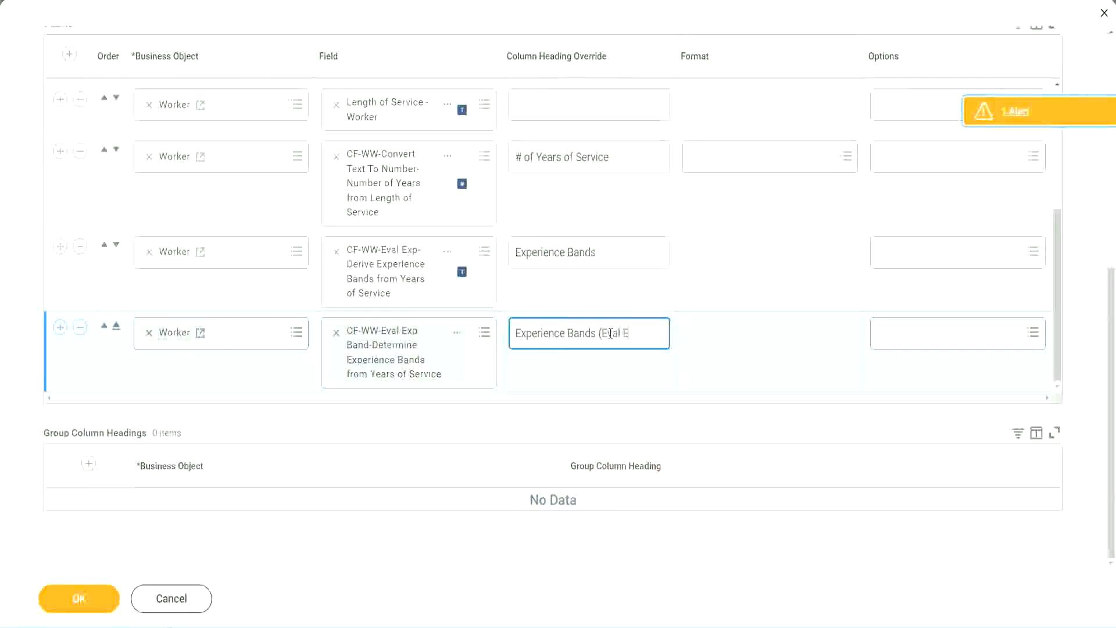
{"action": "type", "text": "xp Bands)"}
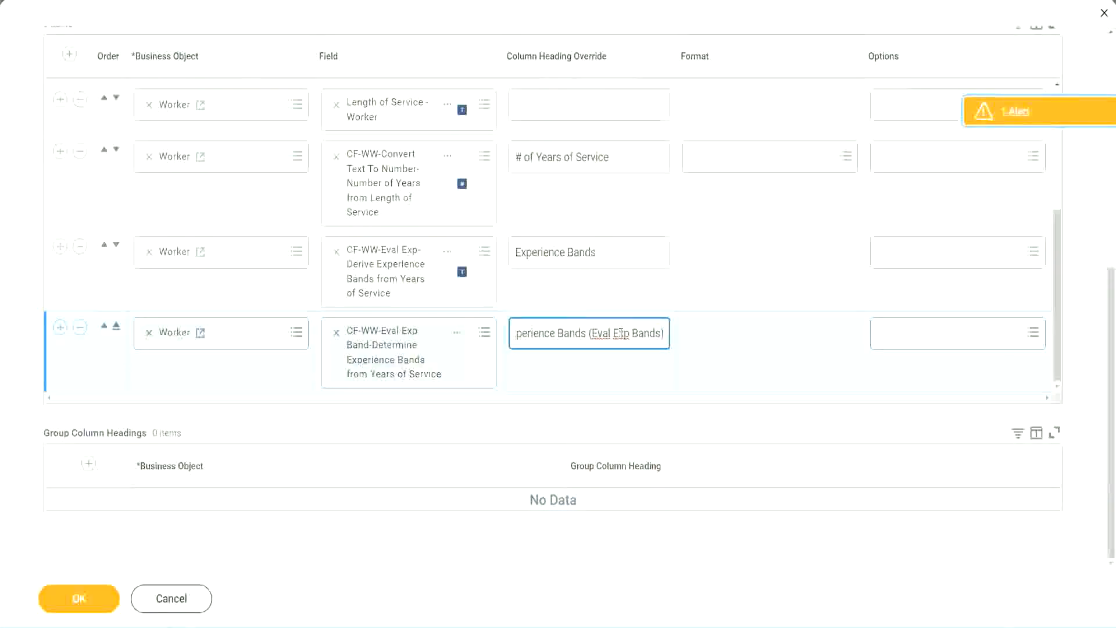
{"action": "double_click", "coordinate": [622, 333]}
{"action": "left_click", "coordinate": [644, 329]}
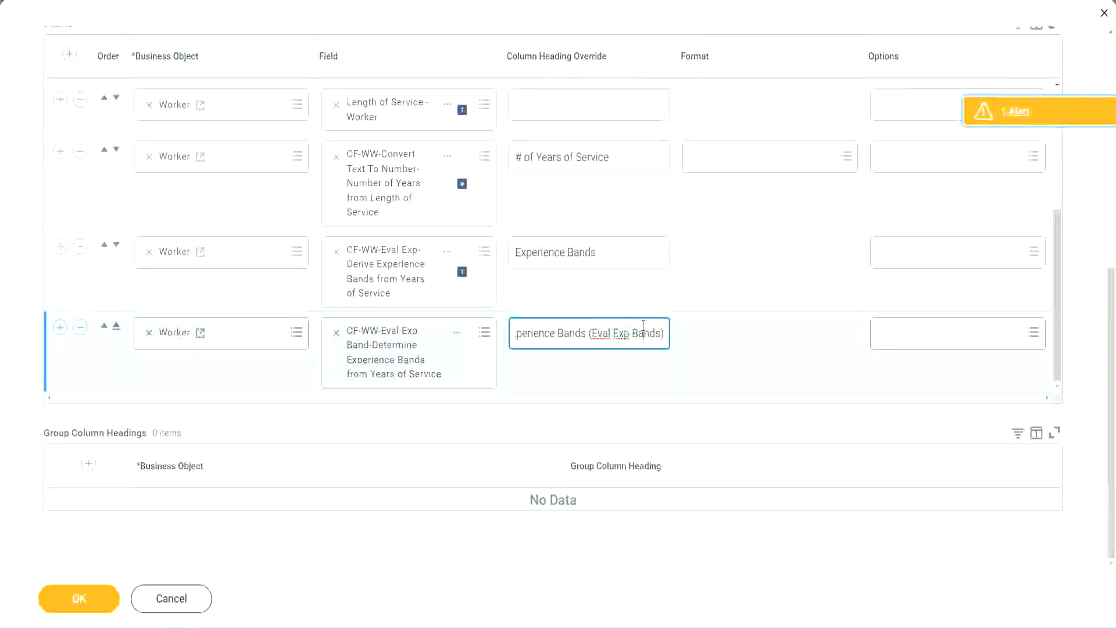
{"action": "left_click", "coordinate": [85, 601]}
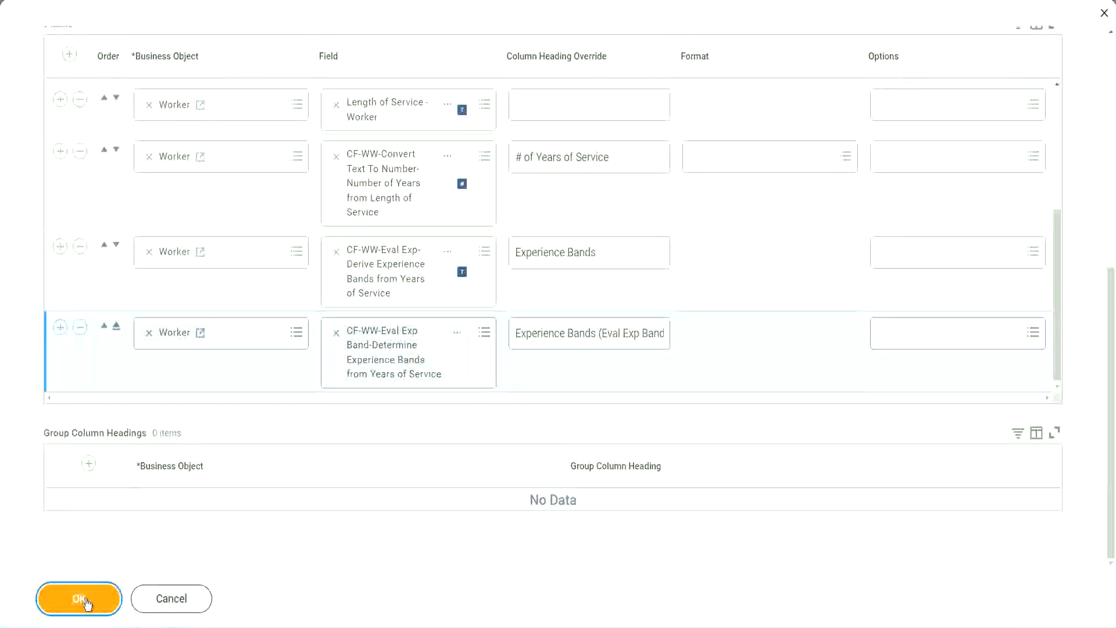